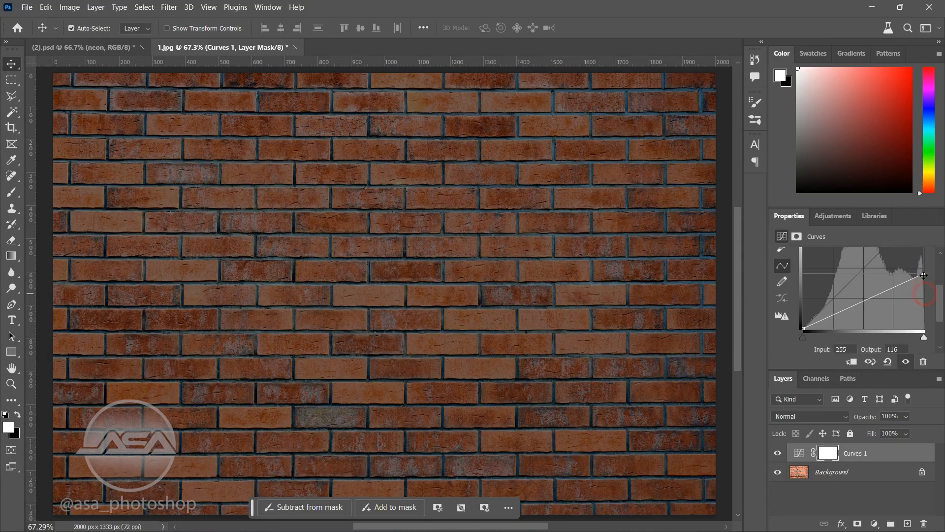
Step: Lower the Curves highlight endpoint to an output of 113 and make the Background layer active
{"action": "left_click_drag", "start_coordinate": [924, 263], "coordinate": [925, 266]}
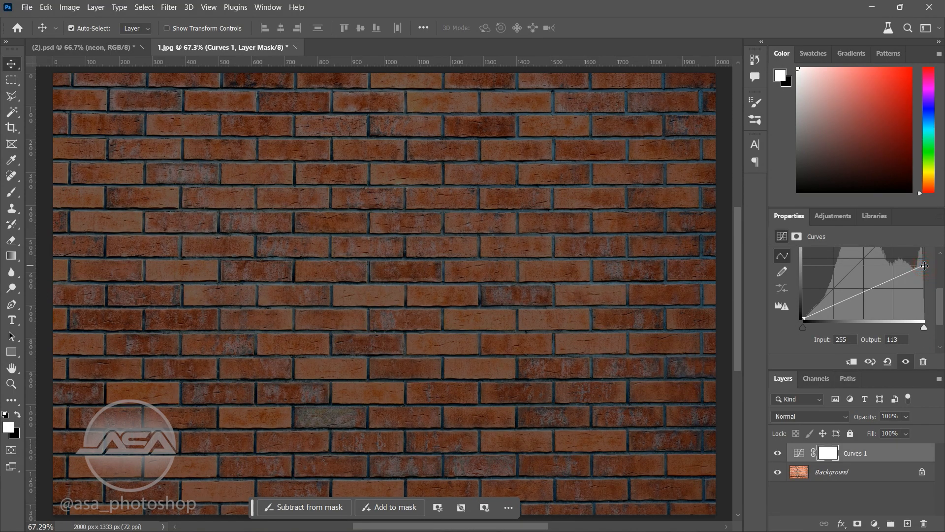
{"action": "left_click", "coordinate": [837, 473]}
Step: Set the foreground colour to ffc6c6 and the background colour to ff0000
{"action": "left_click", "coordinate": [10, 430]}
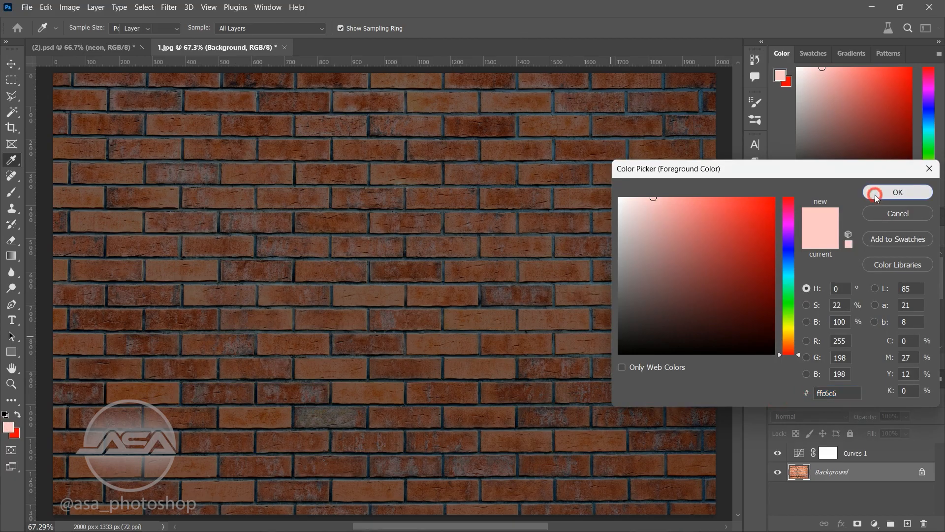
{"action": "left_click", "coordinate": [898, 192]}
{"action": "left_click", "coordinate": [15, 432]}
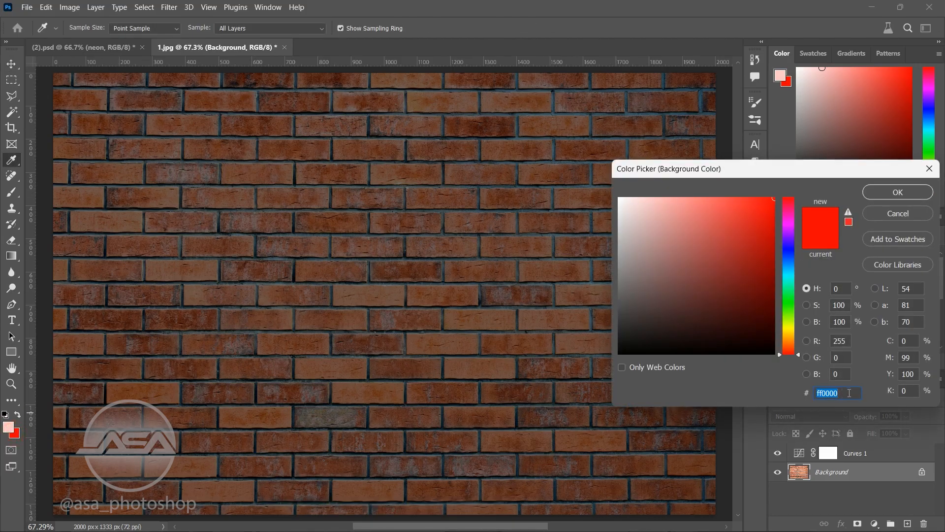
{"action": "left_click", "coordinate": [898, 192]}
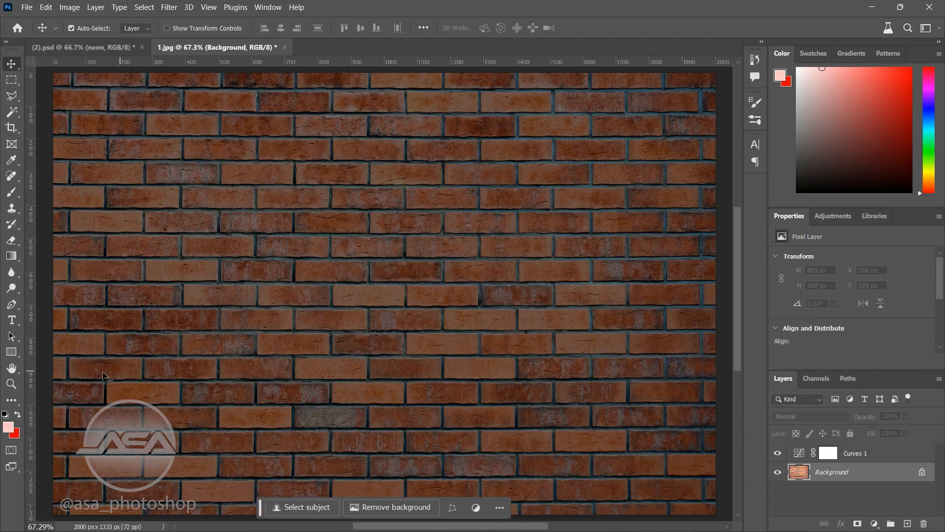
Step: Draw an unfilled rectangle about 1395 by 521 px with a pink 12.12 px stroke and move its layer above Curves 1
{"action": "left_click", "coordinate": [11, 351]}
{"action": "left_click_drag", "start_coordinate": [237, 220], "coordinate": [698, 392]}
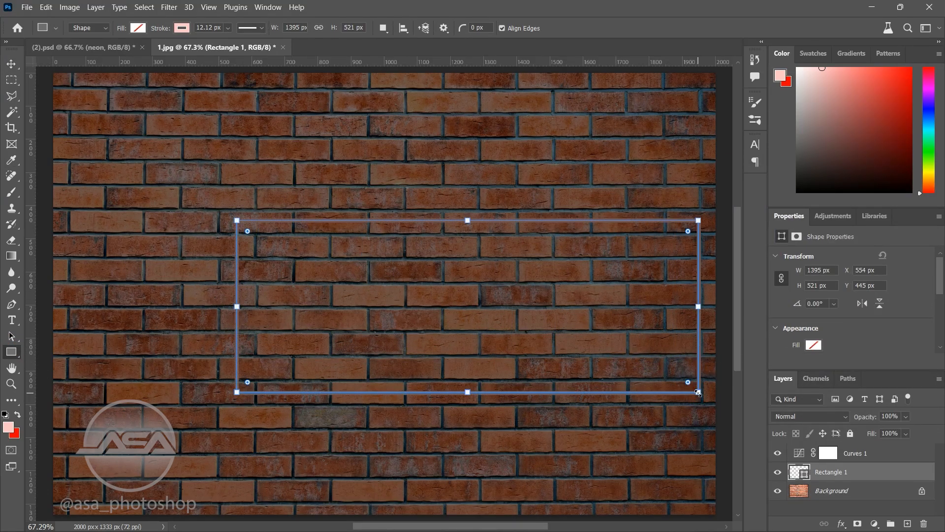
{"action": "left_click", "coordinate": [138, 28]}
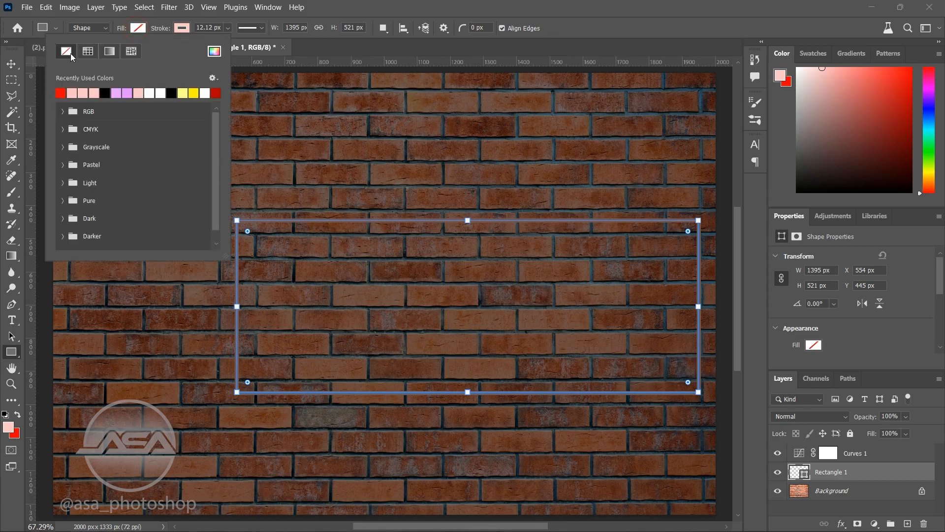
{"action": "left_click", "coordinate": [139, 28]}
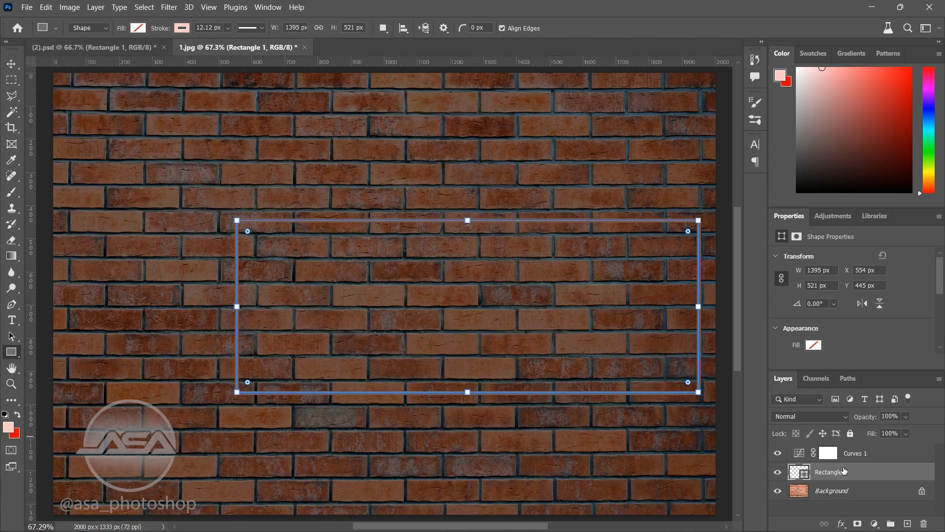
{"action": "left_click_drag", "start_coordinate": [842, 470], "coordinate": [837, 451]}
Step: Round the rectangle's corners and shift it horizontally to about X 312 px, near the middle of the wall
{"action": "left_click_drag", "start_coordinate": [247, 232], "coordinate": [255, 242]}
{"action": "left_click", "coordinate": [11, 64]}
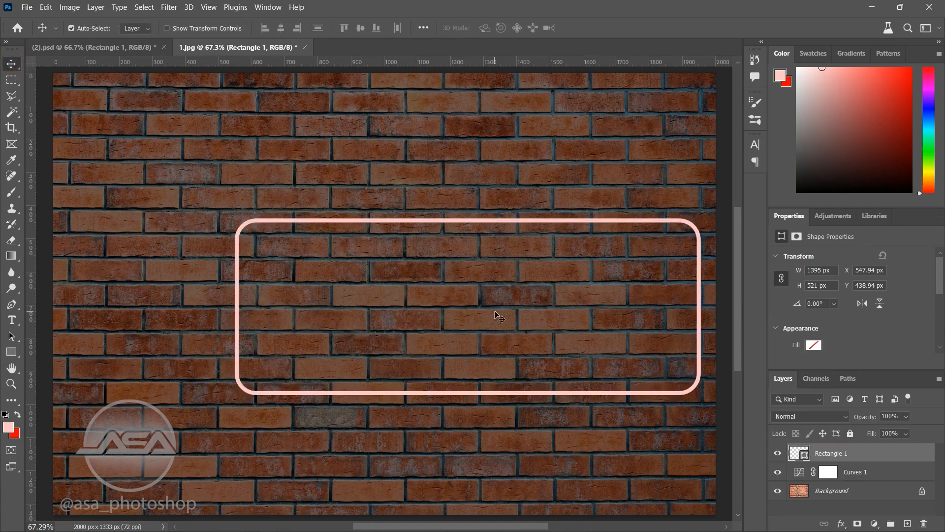
{"action": "left_click_drag", "start_coordinate": [463, 226], "coordinate": [388, 228]}
Step: Add an Outer Glow to the rectangle: Screen mode, colour b20000, 35% opacity, 21% spread and 125 px size
{"action": "left_click", "coordinate": [841, 523]}
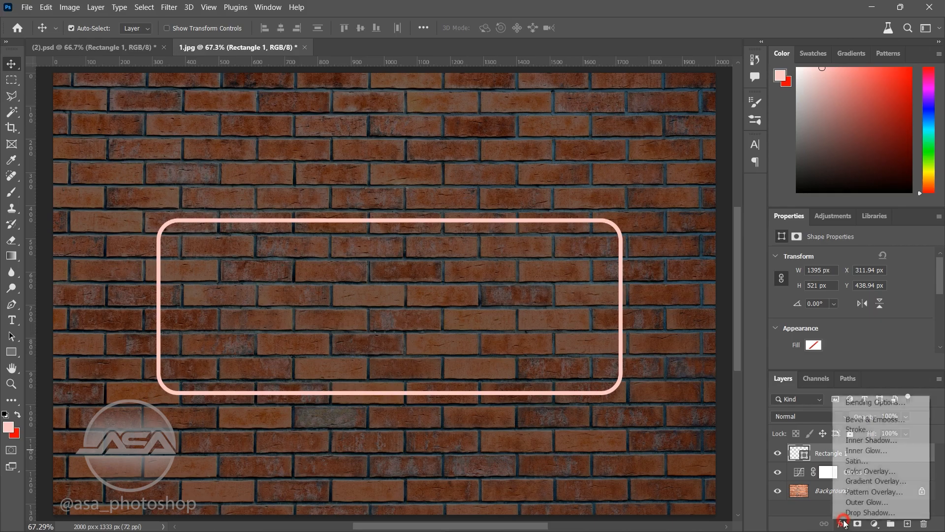
{"action": "left_click", "coordinate": [844, 402]}
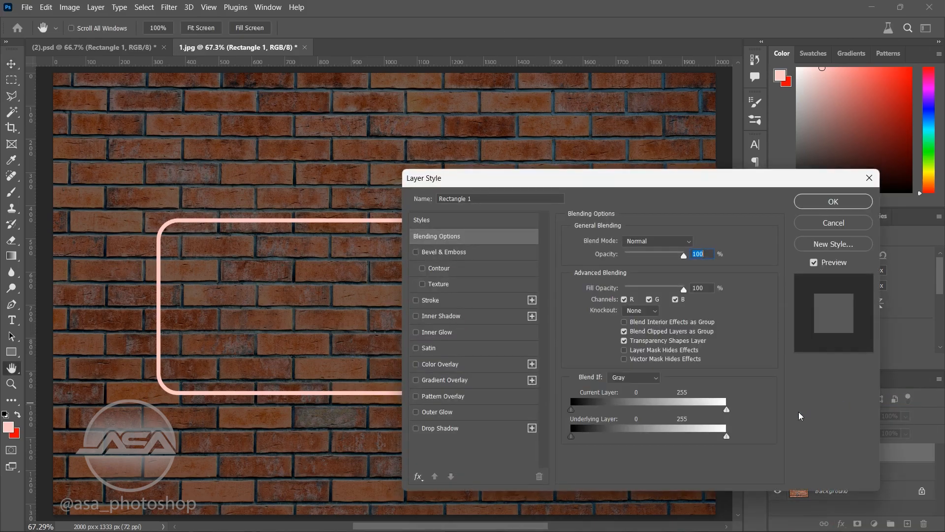
{"action": "left_click", "coordinate": [446, 412]}
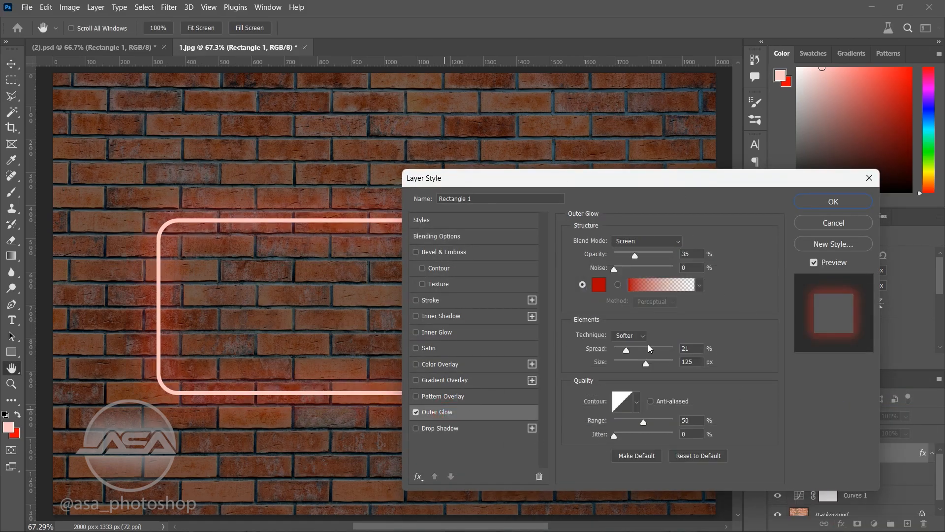
{"action": "left_click", "coordinate": [599, 286]}
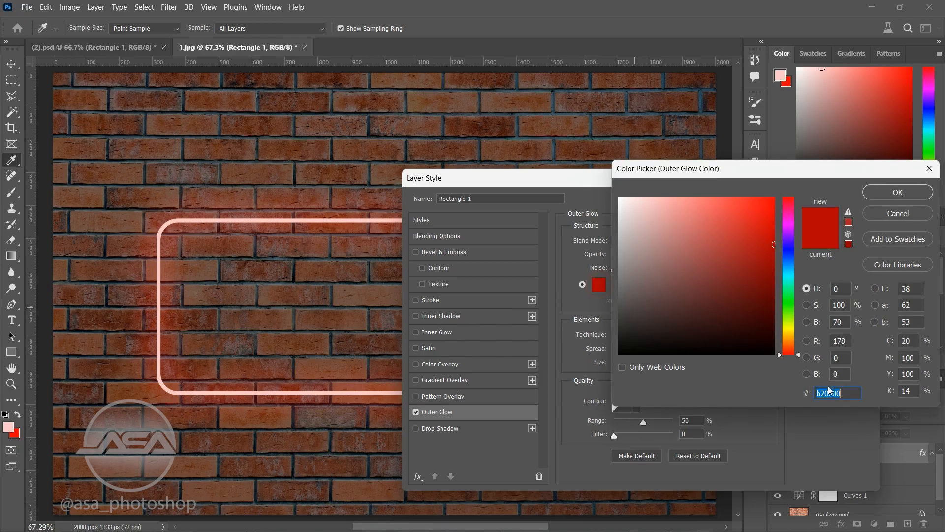
{"action": "left_click", "coordinate": [883, 197]}
Step: Add a black Multiply Drop Shadow to the rectangle with 35% opacity, 0 px distance, 30% spread and 10 px size
{"action": "left_click", "coordinate": [484, 429]}
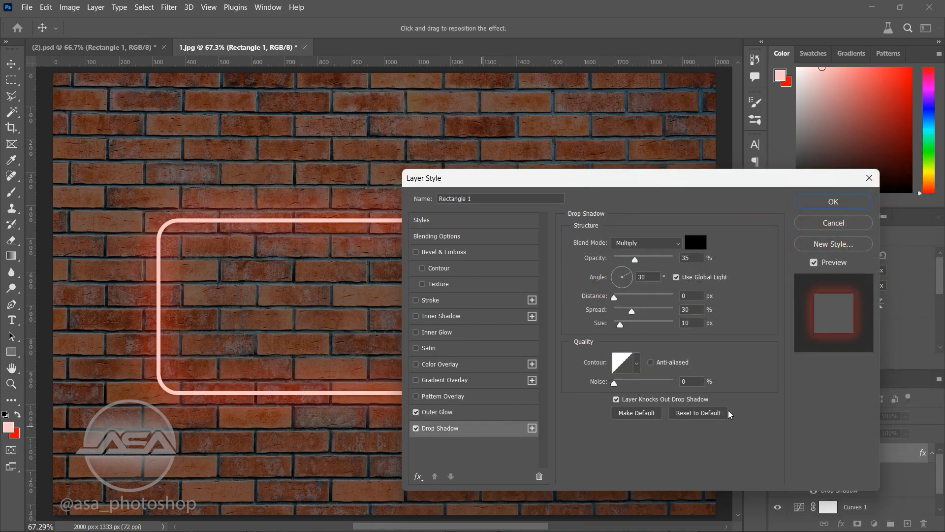
{"action": "left_click", "coordinate": [702, 244]}
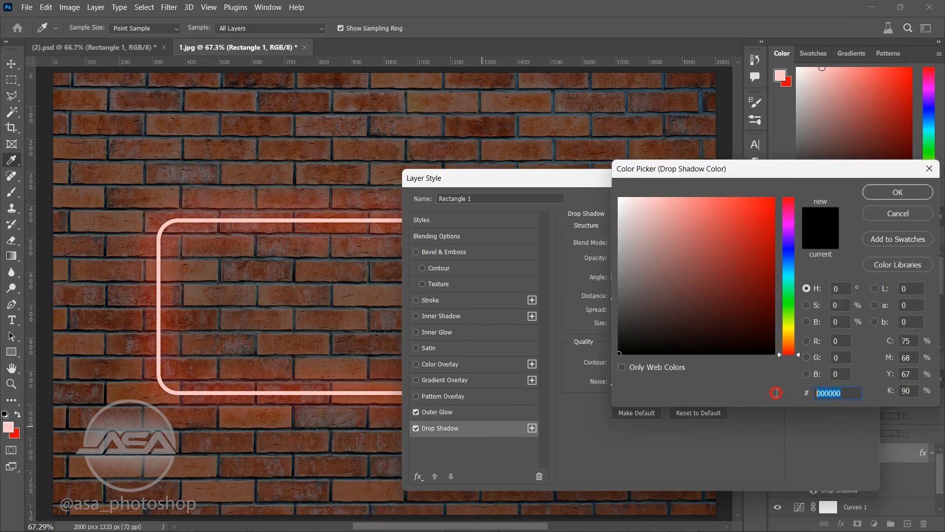
{"action": "left_click", "coordinate": [898, 192]}
{"action": "left_click", "coordinate": [825, 200]}
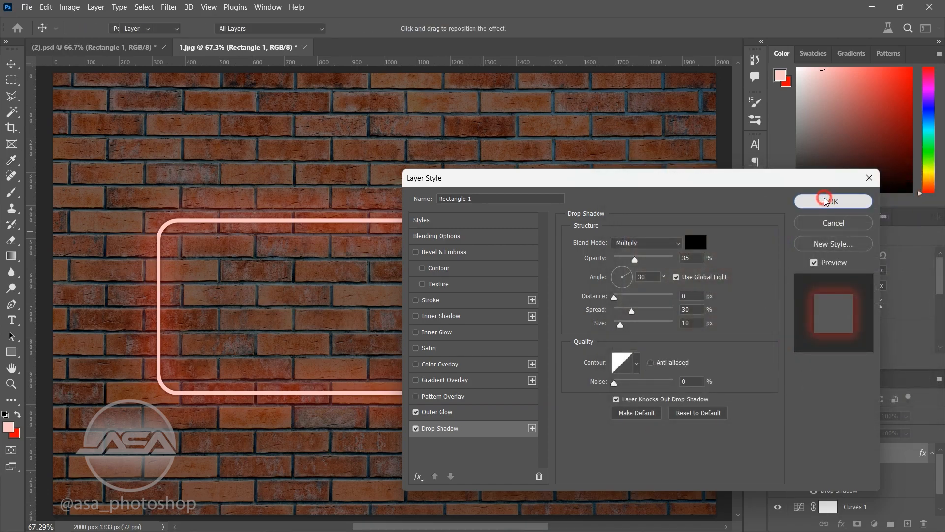
Step: Convert the rectangle's layer effects into separate layers
{"action": "right_click", "coordinate": [824, 468]}
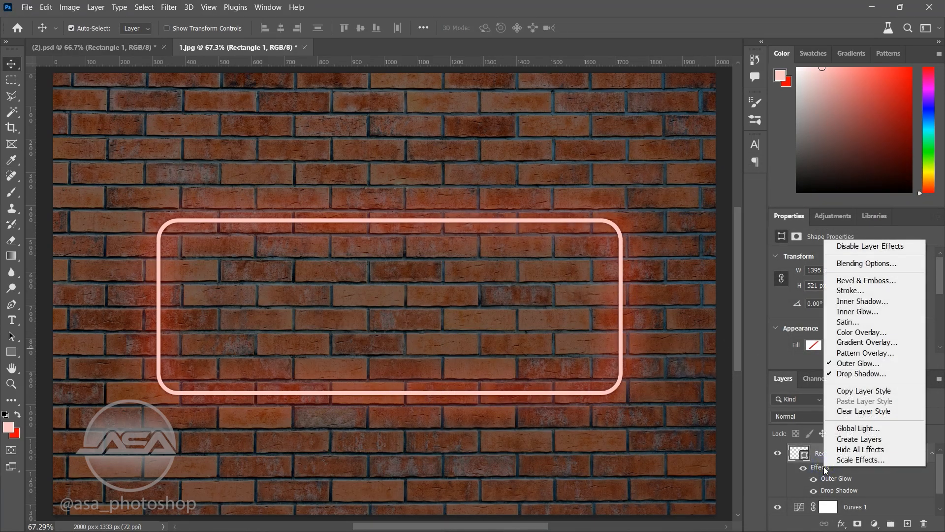
{"action": "left_click", "coordinate": [844, 442]}
{"action": "left_click", "coordinate": [456, 212]}
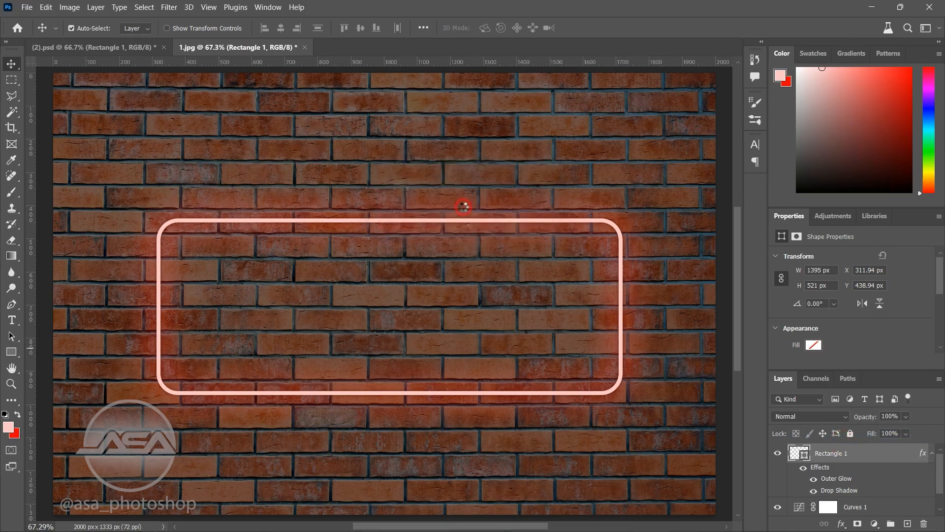
Step: Set the fill of the rectangle's Outer Glow layer to 65%
{"action": "left_click", "coordinate": [843, 471]}
{"action": "left_click", "coordinate": [905, 435]}
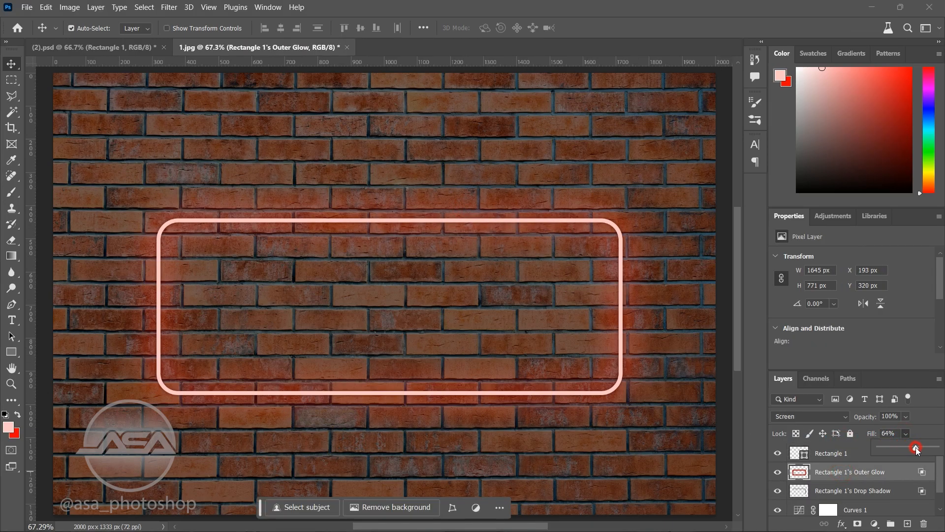
{"action": "left_click_drag", "start_coordinate": [916, 448], "coordinate": [917, 450]}
{"action": "left_click", "coordinate": [907, 435]}
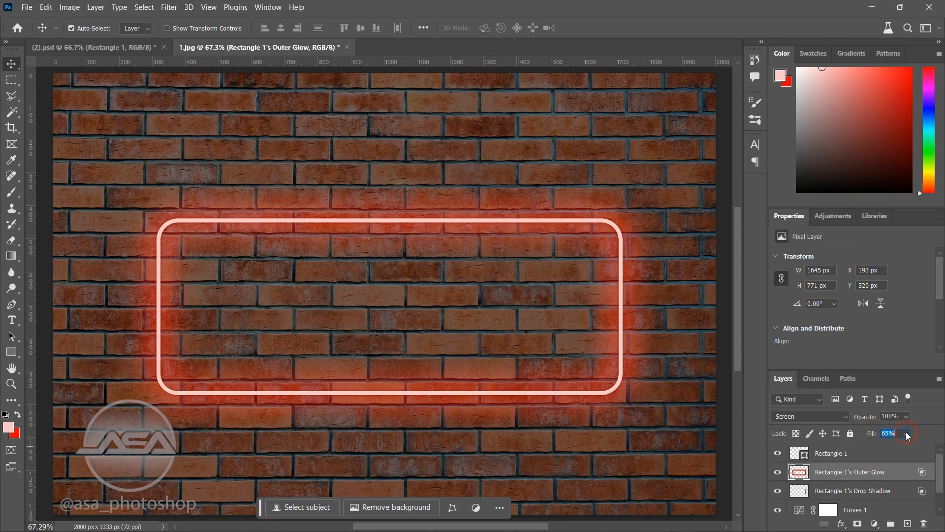
Step: Convert the Rectangle 1 layer to a smart object
{"action": "left_click", "coordinate": [887, 452]}
{"action": "left_click", "coordinate": [938, 379]}
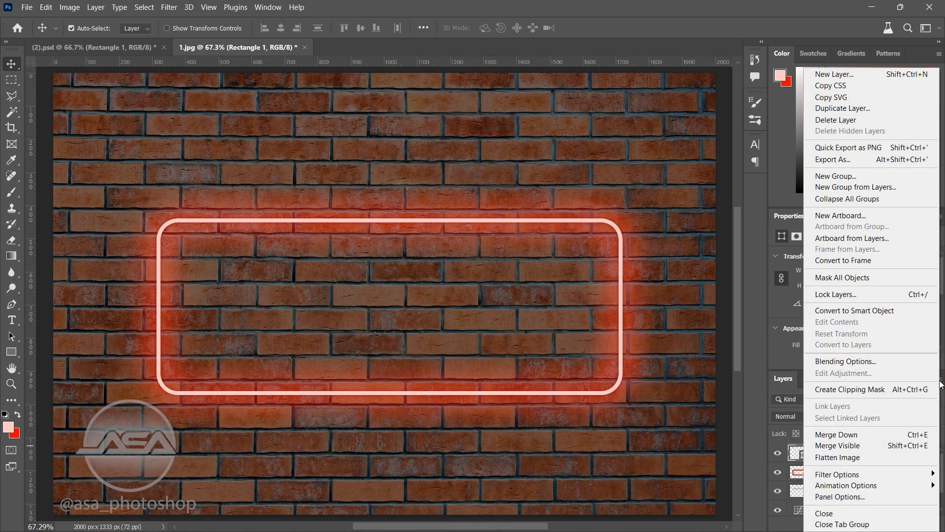
{"action": "left_click", "coordinate": [832, 310]}
Step: Load the Rectangle 1 pixels as a selection and turn it into a work path with 2.0 pixels tolerance
{"action": "right_click", "coordinate": [803, 448]}
{"action": "left_click", "coordinate": [827, 236]}
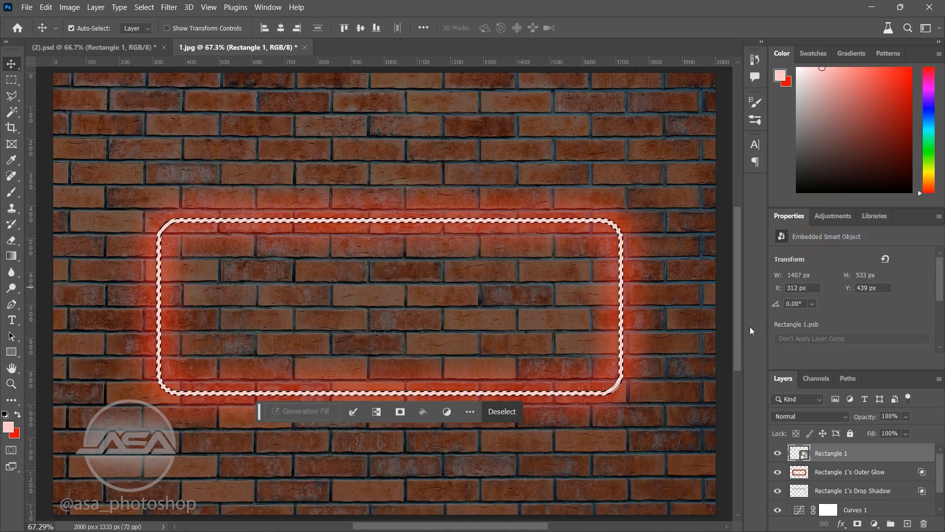
{"action": "left_click", "coordinate": [12, 96]}
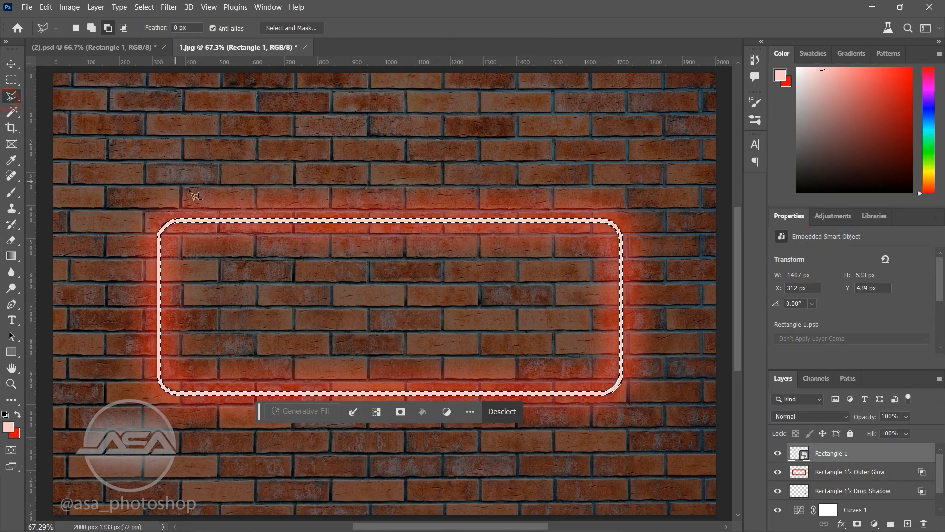
{"action": "right_click", "coordinate": [238, 220]}
{"action": "left_click", "coordinate": [298, 286]}
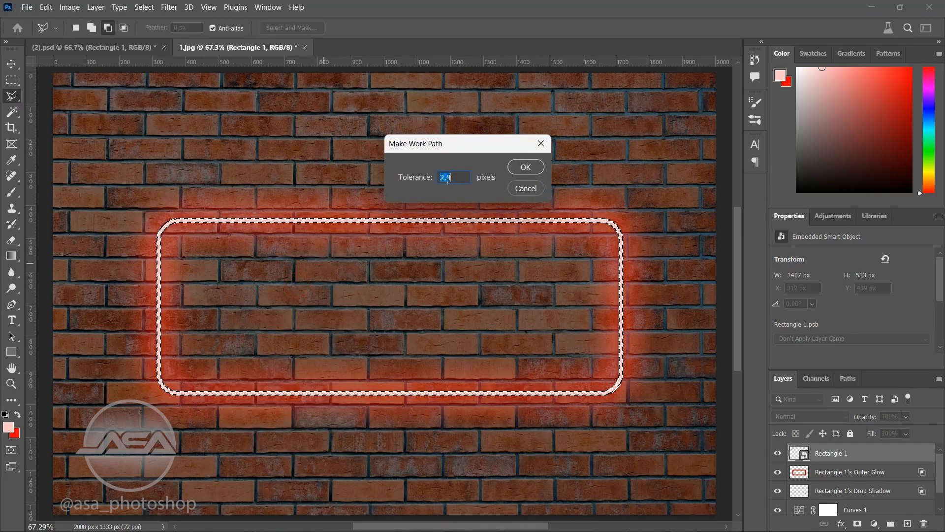
{"action": "left_click", "coordinate": [527, 168]}
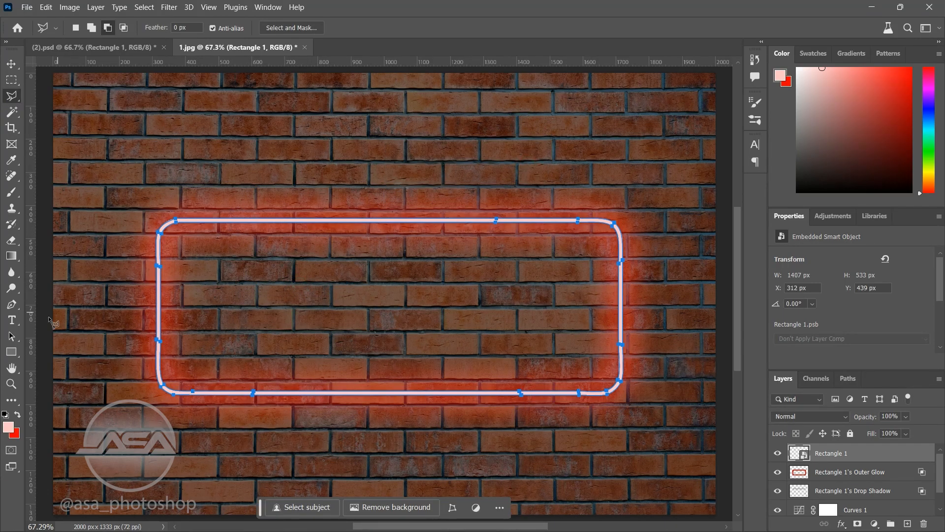
Step: Make red the foreground colour and prepare a Soft Round brush of 417 px with 0% hardness
{"action": "left_click", "coordinate": [12, 304]}
{"action": "left_click", "coordinate": [252, 222]}
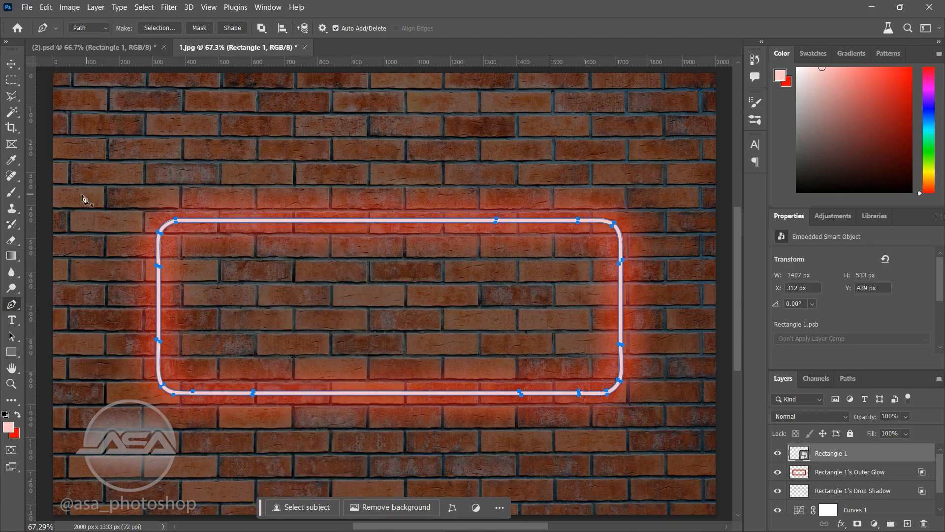
{"action": "left_click", "coordinate": [12, 192]}
{"action": "left_click", "coordinate": [18, 414]}
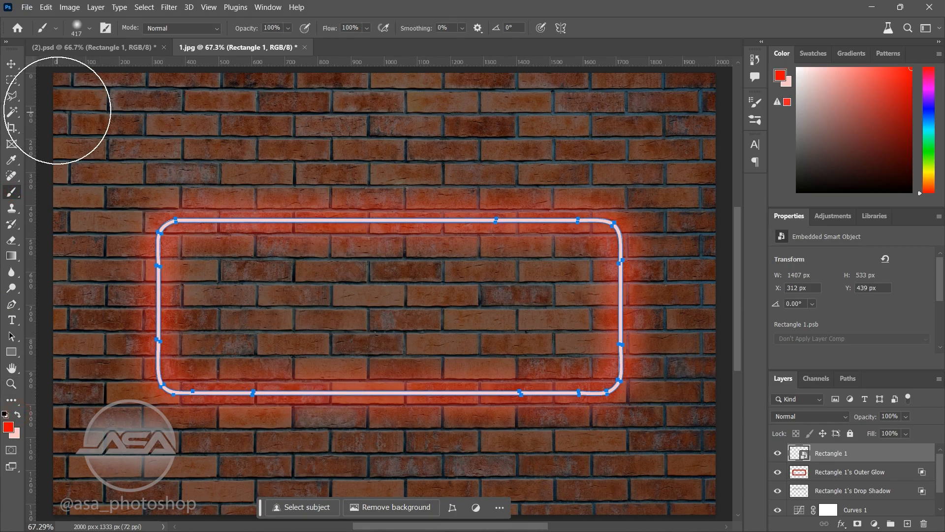
{"action": "left_click", "coordinate": [89, 28]}
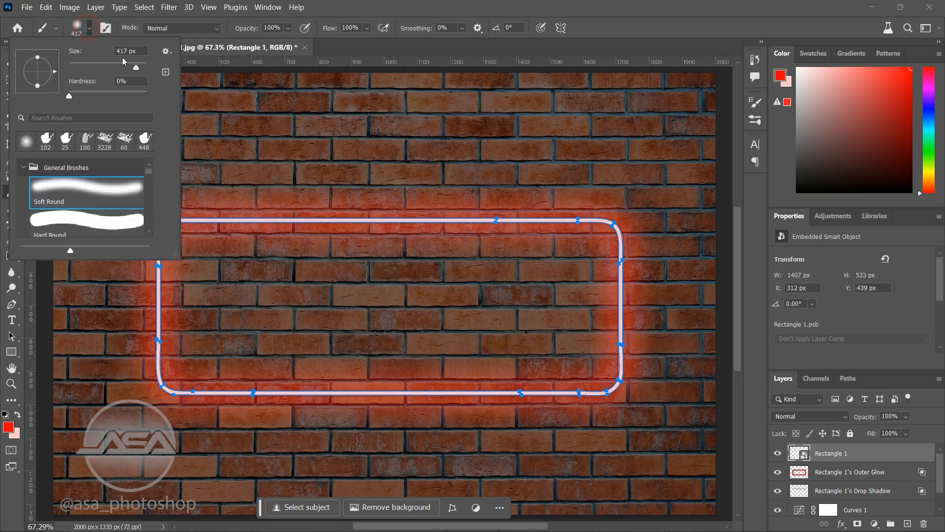
{"action": "left_click", "coordinate": [95, 28]}
Step: Try to stroke the work path with the Brush on the Rectangle 1 smart object, accepting its rasterization
{"action": "left_click", "coordinate": [11, 304]}
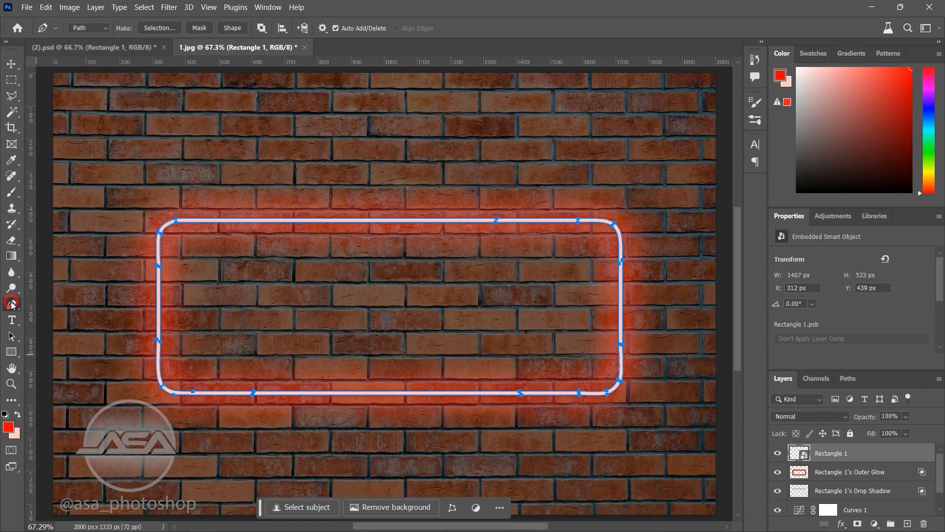
{"action": "right_click", "coordinate": [311, 220]}
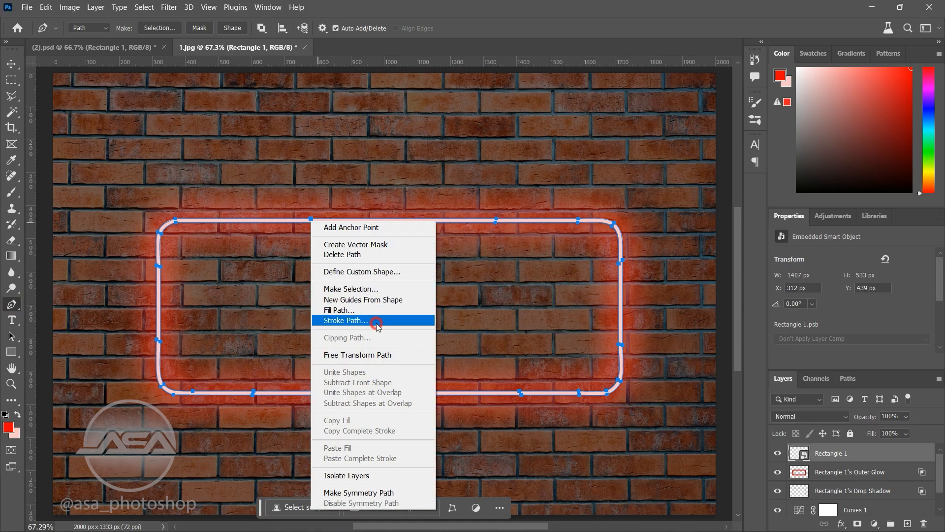
{"action": "left_click", "coordinate": [376, 321]}
{"action": "left_click", "coordinate": [447, 168]}
{"action": "left_click", "coordinate": [444, 185]}
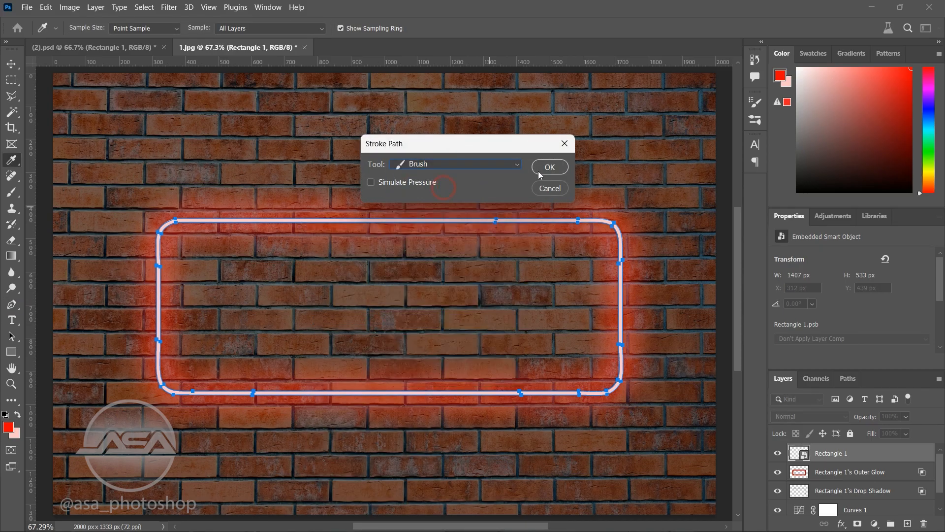
{"action": "left_click", "coordinate": [549, 167]}
{"action": "left_click", "coordinate": [474, 215]}
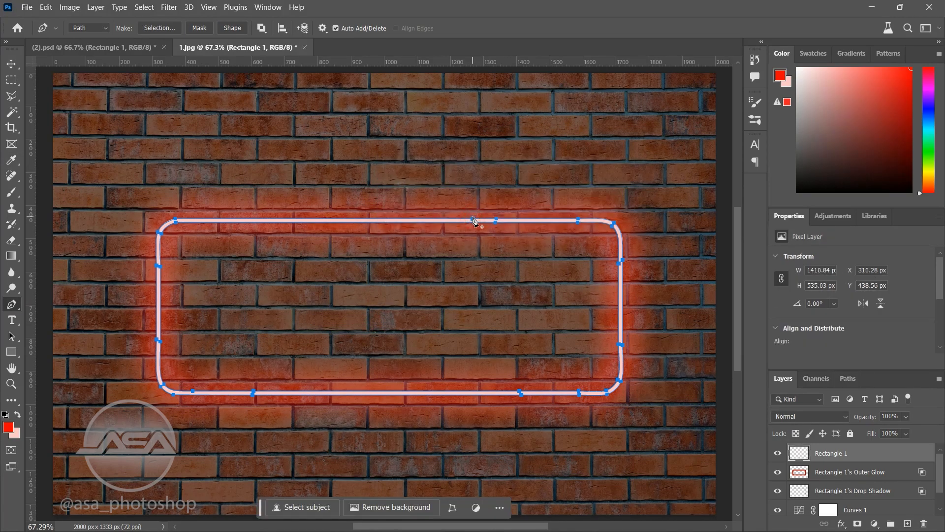
Step: Stroke the work path with the red brush on a new layer and set that layer's opacity to 20%
{"action": "left_click", "coordinate": [908, 523]}
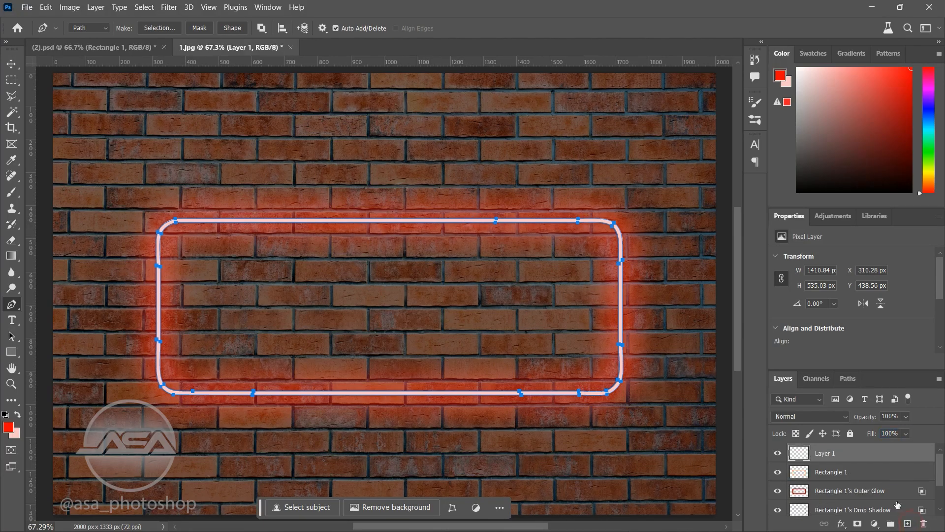
{"action": "right_click", "coordinate": [347, 223]}
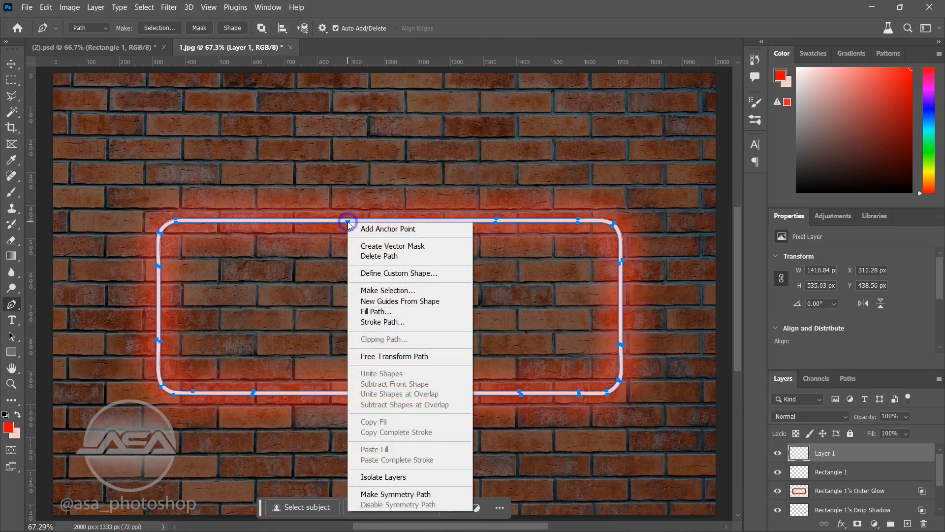
{"action": "left_click", "coordinate": [398, 322]}
{"action": "left_click", "coordinate": [544, 167]}
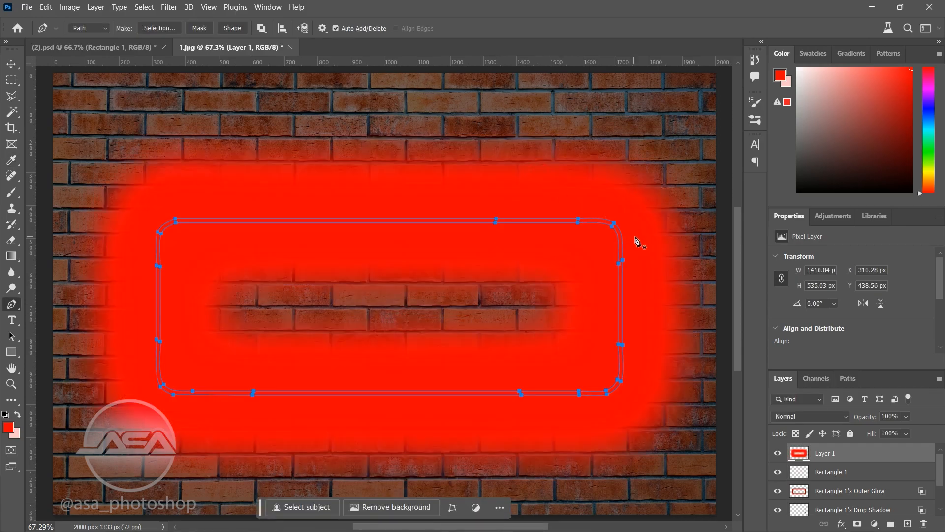
{"action": "left_click", "coordinate": [905, 417]}
{"action": "left_click", "coordinate": [873, 431]}
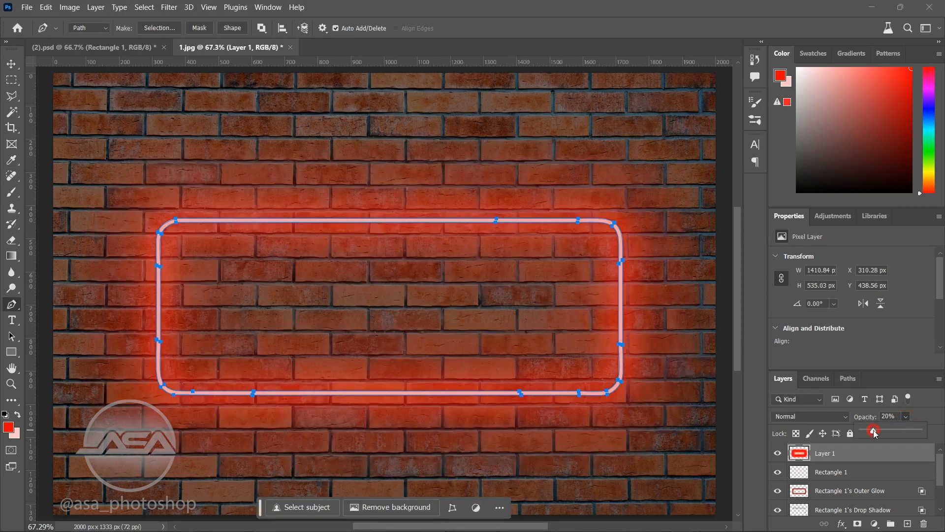
Step: Move Layer 1 directly below Rectangle 1's Drop Shadow layer and hide the work path
{"action": "left_click_drag", "start_coordinate": [863, 452], "coordinate": [831, 492]}
{"action": "key", "text": "ctrl+h"}
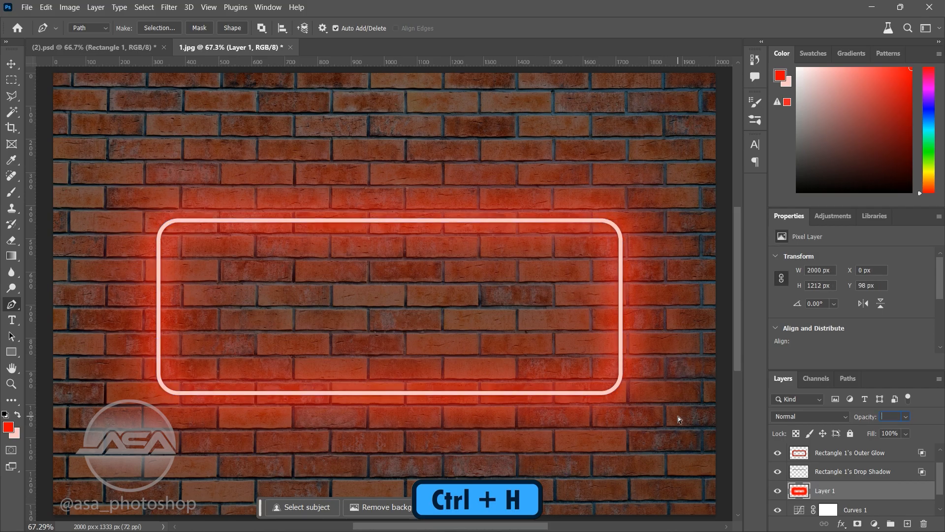
{"action": "left_click", "coordinate": [13, 320]}
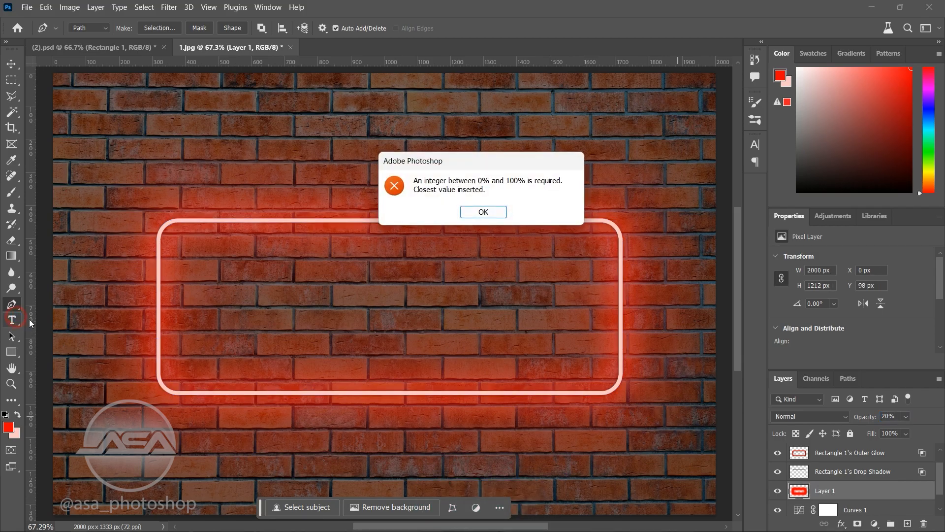
{"action": "left_click", "coordinate": [472, 212]}
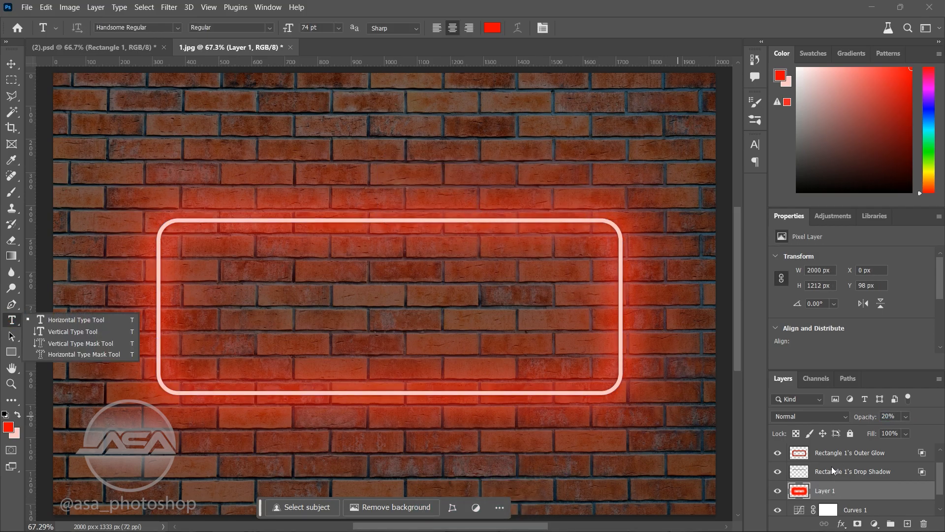
Step: Add horizontal text reading "neon" in the Handsome Regular font, on a new type layer above Rectangle 1
{"action": "scroll", "coordinate": [831, 465], "scroll_direction": "up", "scroll_amount": 1}
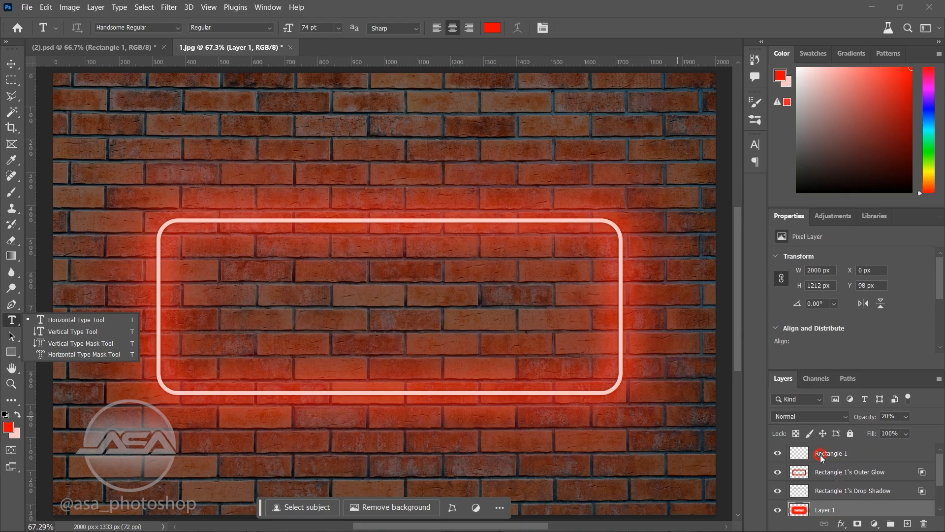
{"action": "left_click", "coordinate": [825, 455]}
{"action": "left_click", "coordinate": [46, 319]}
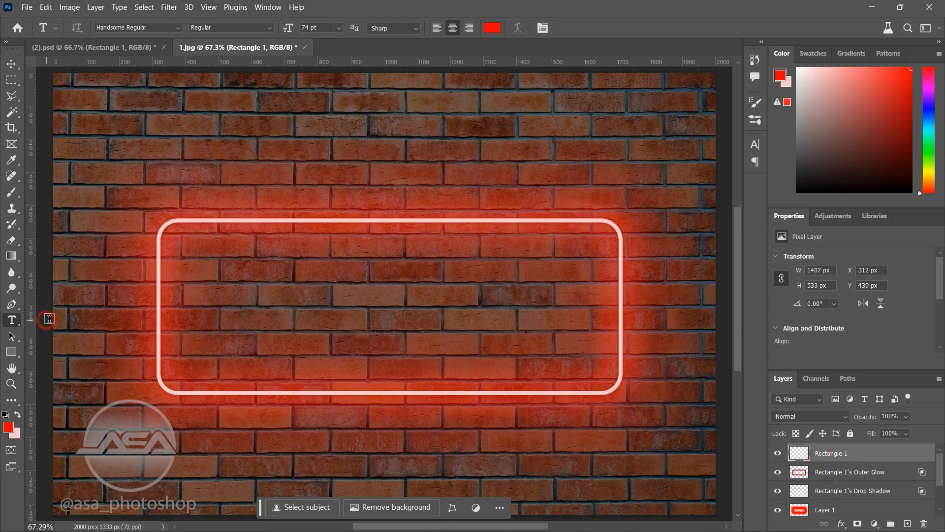
{"action": "left_click", "coordinate": [357, 312]}
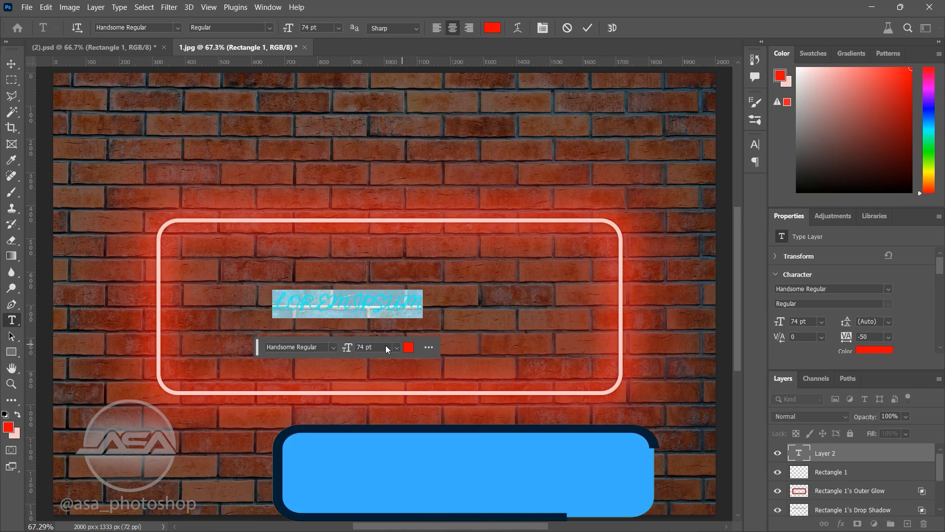
{"action": "left_click", "coordinate": [334, 348]}
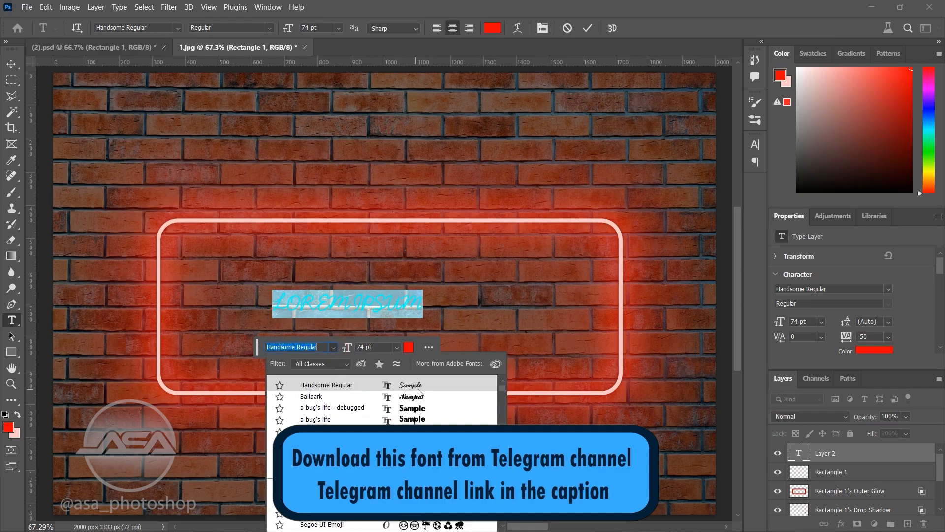
{"action": "left_click", "coordinate": [335, 348]}
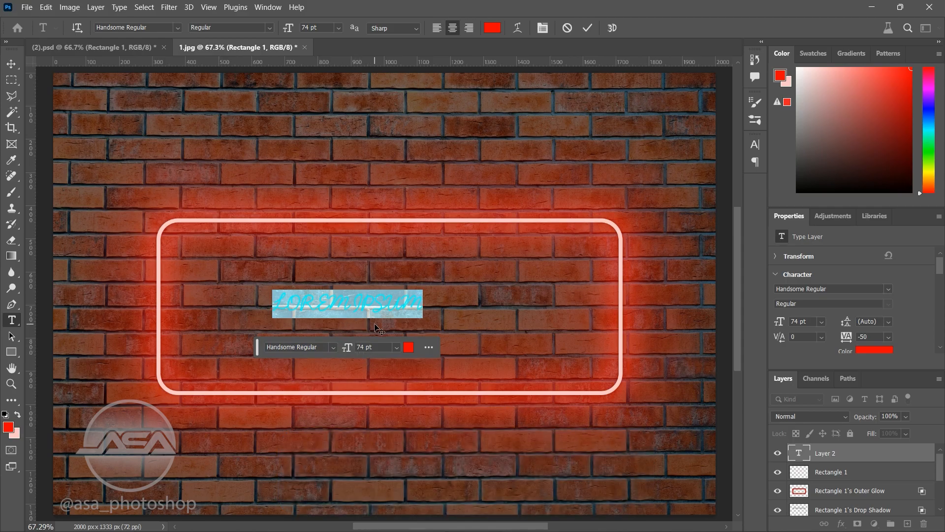
{"action": "type", "text": "NEON"}
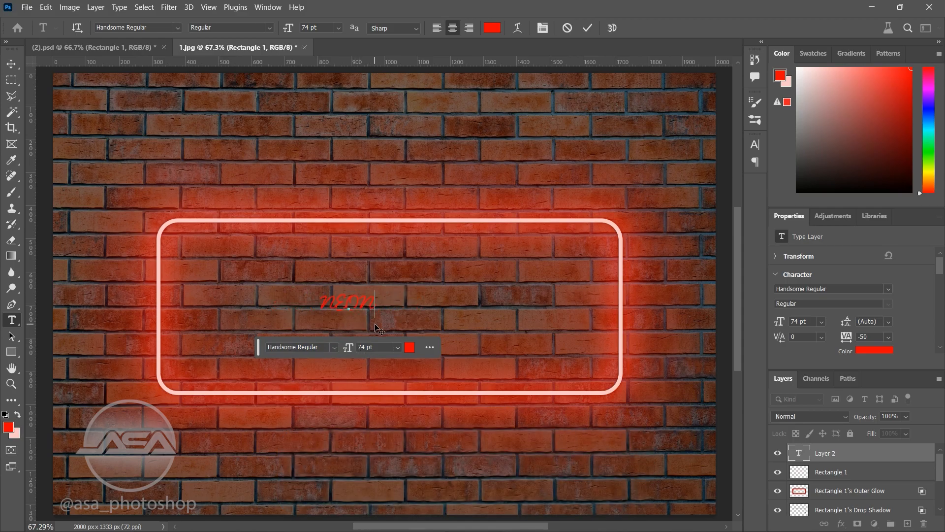
Step: Enlarge the whole neon text to a font size of 341 pt
{"action": "left_click_drag", "start_coordinate": [348, 347], "coordinate": [473, 349]}
{"action": "double_click", "coordinate": [351, 302]}
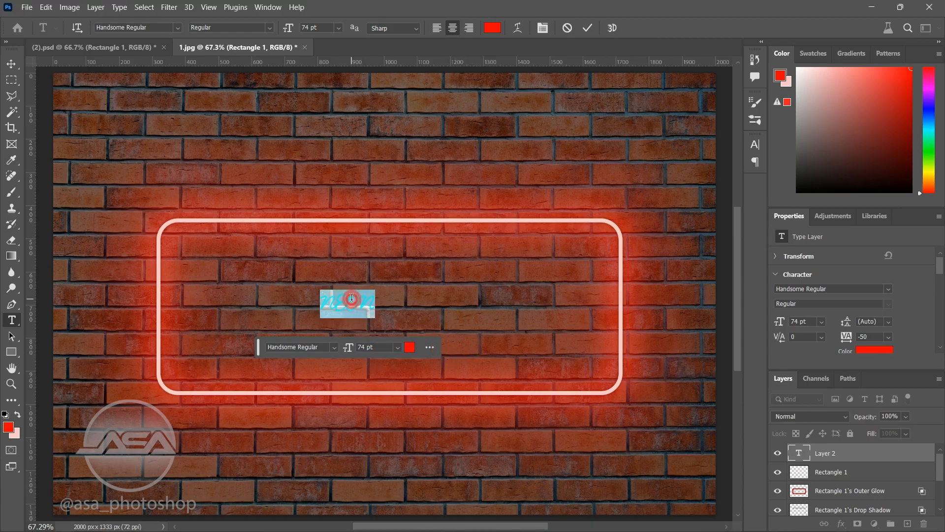
{"action": "left_click_drag", "start_coordinate": [349, 348], "coordinate": [519, 348]}
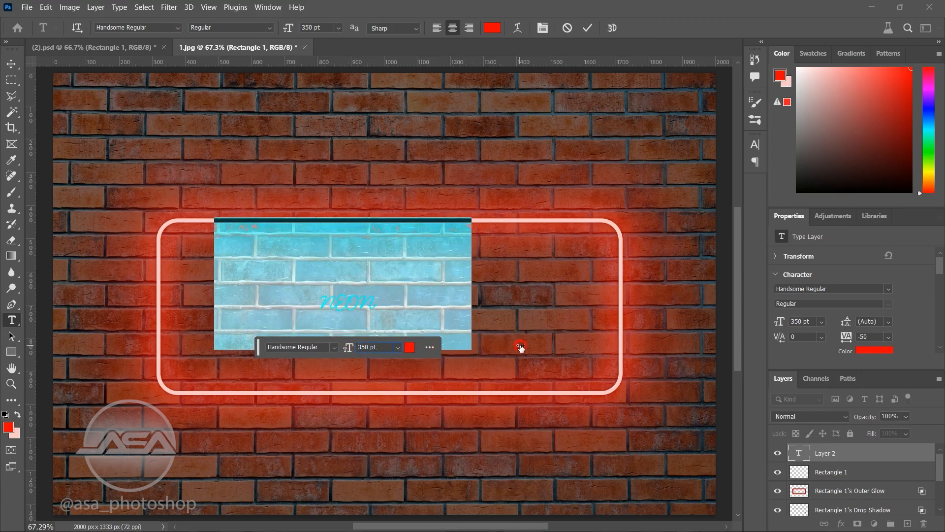
{"action": "left_click_drag", "start_coordinate": [356, 377], "coordinate": [344, 380]}
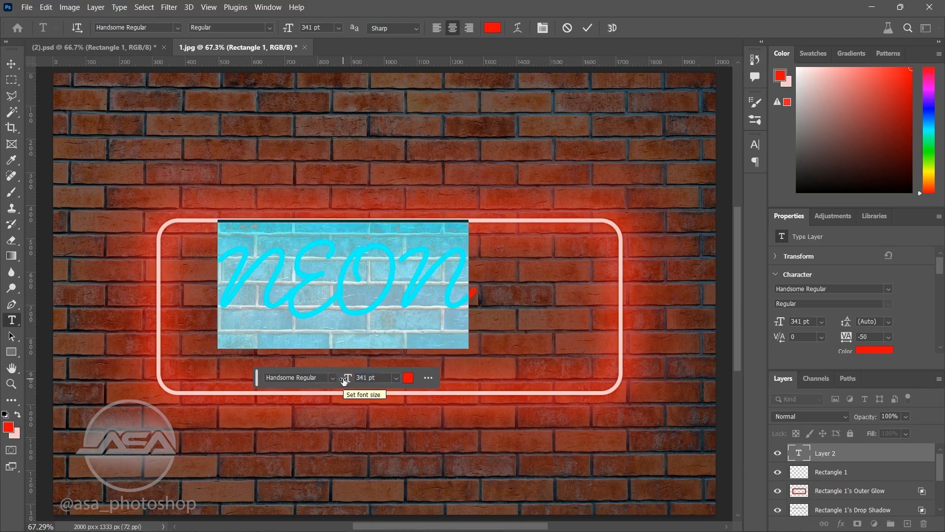
Step: Recolour the text with the pale pink background colour and move it to the centre of the glowing frame
{"action": "left_click", "coordinate": [407, 378]}
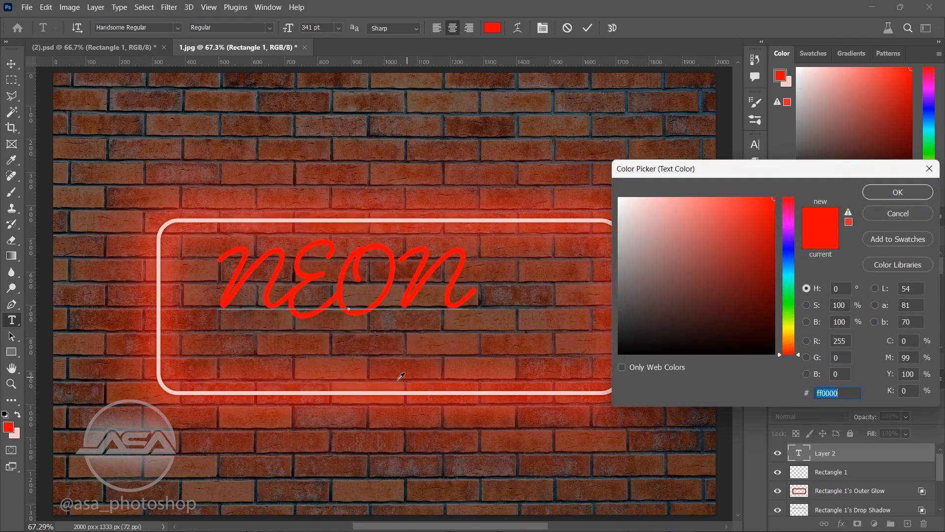
{"action": "left_click", "coordinate": [18, 433]}
{"action": "left_click", "coordinate": [867, 196]}
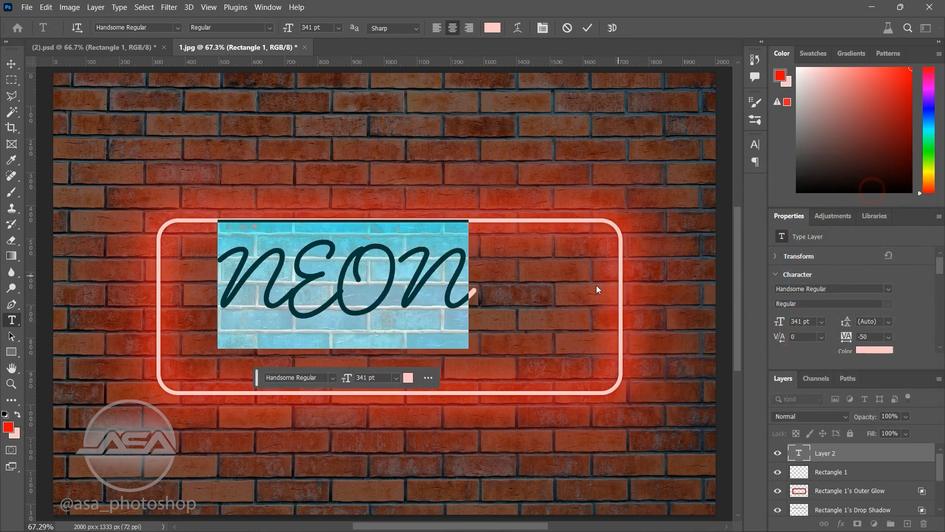
{"action": "left_click", "coordinate": [6, 65]}
{"action": "left_click_drag", "start_coordinate": [390, 262], "coordinate": [440, 295]}
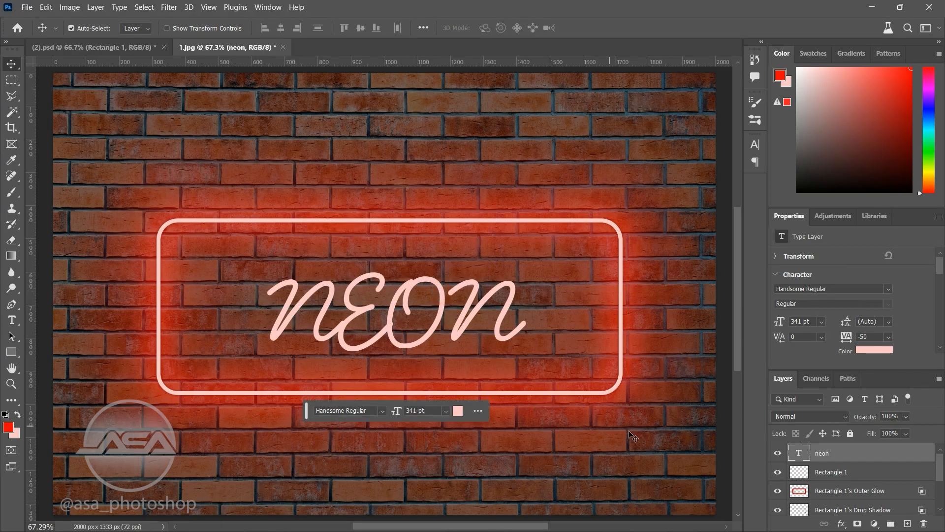
Step: Load the neon text's pixels as a selection and contract it by 3 pixels
{"action": "right_click", "coordinate": [800, 458]}
{"action": "left_click", "coordinate": [819, 243]}
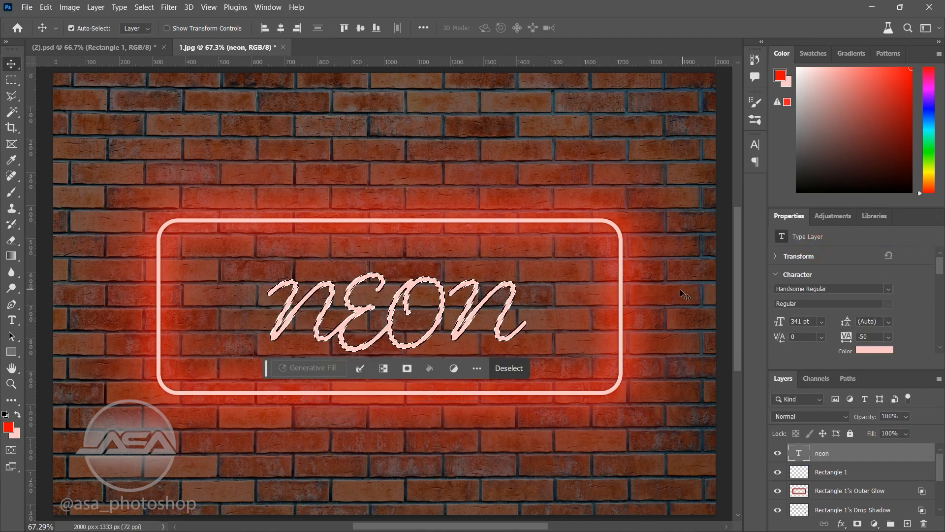
{"action": "left_click", "coordinate": [144, 7]}
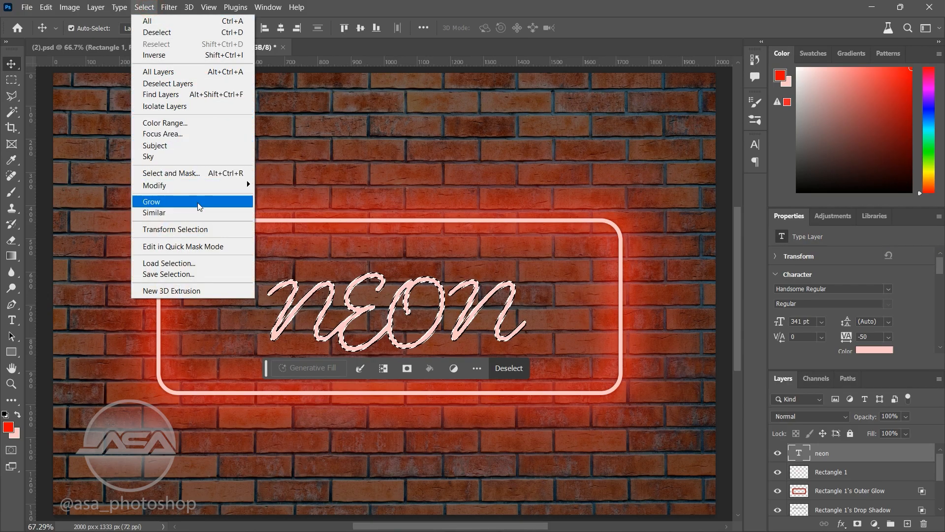
{"action": "mouse_move", "coordinate": [197, 191]}
{"action": "left_click", "coordinate": [279, 218]}
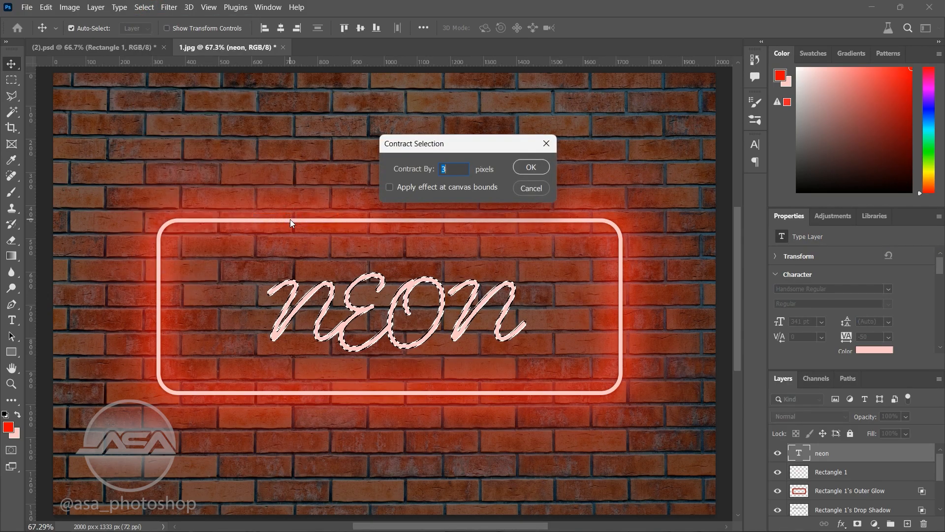
{"action": "left_click", "coordinate": [530, 167]}
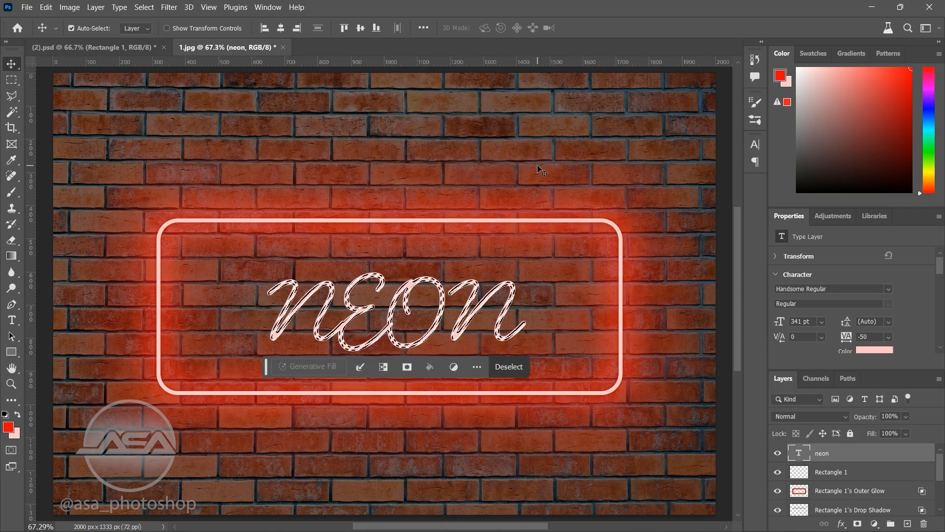
Step: Invert the selection, erase the outer edges of the rasterized neon letters to thin them, and deselect
{"action": "key", "text": "ctrl+shift+i"}
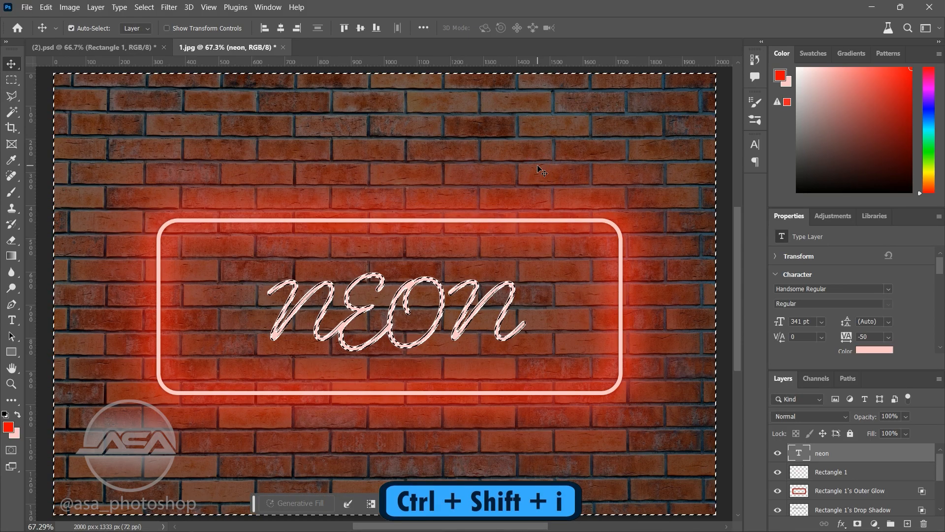
{"action": "left_click", "coordinate": [17, 191]}
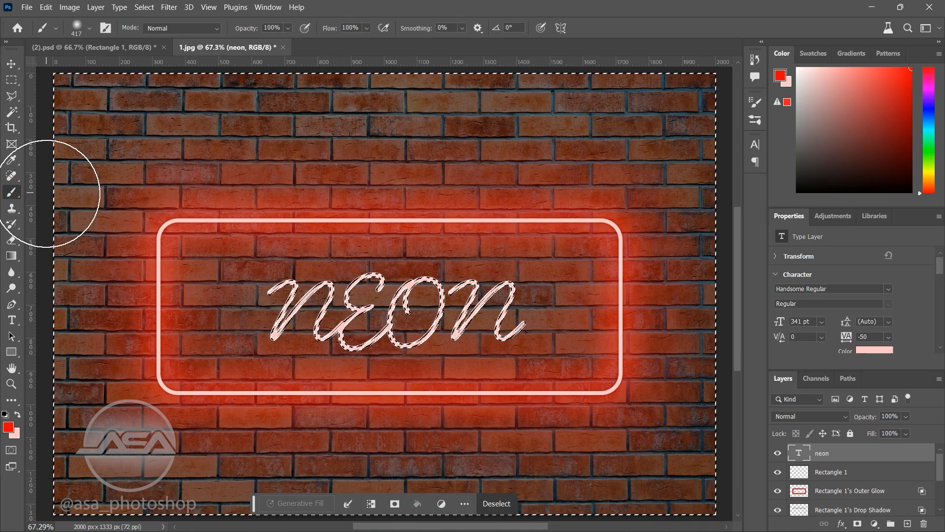
{"action": "left_click", "coordinate": [11, 239]}
{"action": "left_click", "coordinate": [283, 285]}
{"action": "left_click", "coordinate": [467, 218]}
{"action": "mouse_move", "coordinate": [367, 280]}
{"action": "left_mouse_down"}
{"action": "mouse_move", "coordinate": [327, 330]}
{"action": "mouse_move", "coordinate": [377, 298]}
{"action": "mouse_move", "coordinate": [503, 310]}
{"action": "mouse_move", "coordinate": [542, 336]}
{"action": "left_mouse_up"}
{"action": "key", "text": "ctrl+d"}
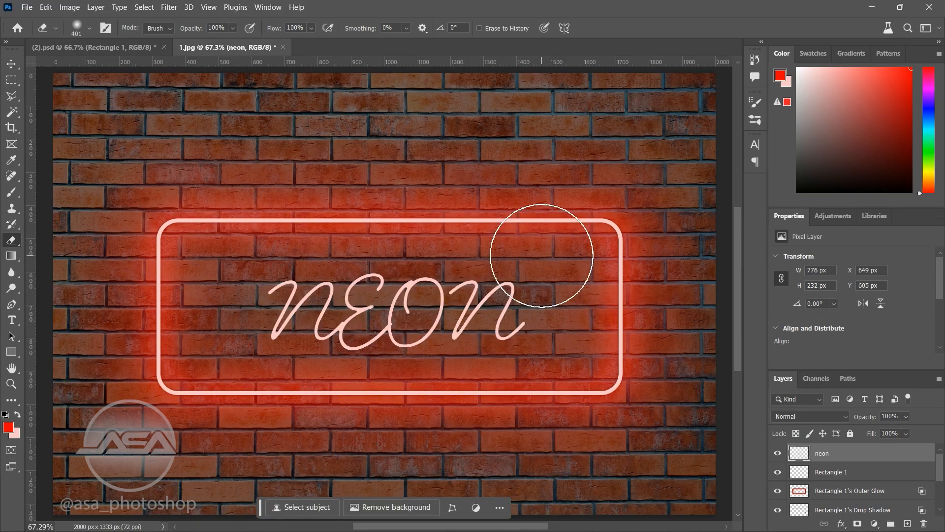
Step: Apply a red Outer Glow and a Drop Shadow to the neon layer, keeping the offered settings
{"action": "left_click", "coordinate": [12, 64]}
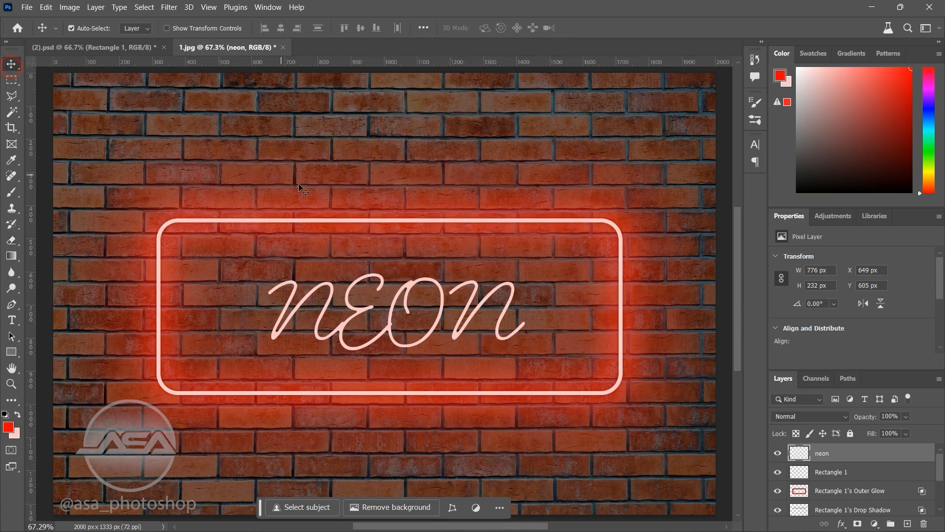
{"action": "left_click", "coordinate": [840, 523]}
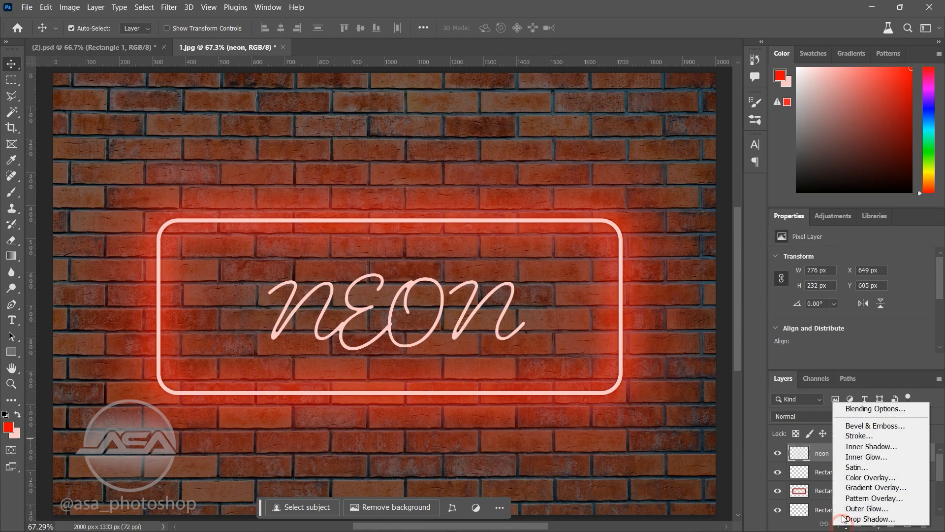
{"action": "left_click", "coordinate": [856, 411]}
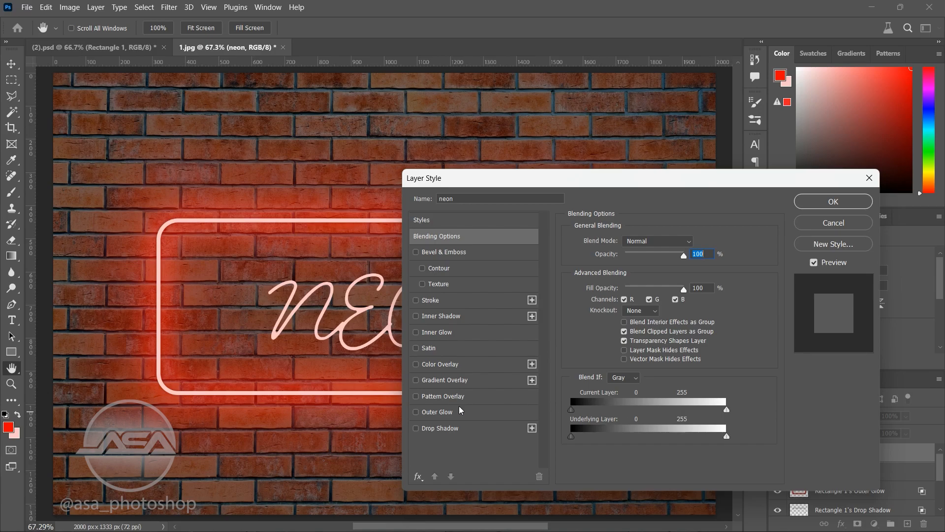
{"action": "left_click", "coordinate": [461, 411]}
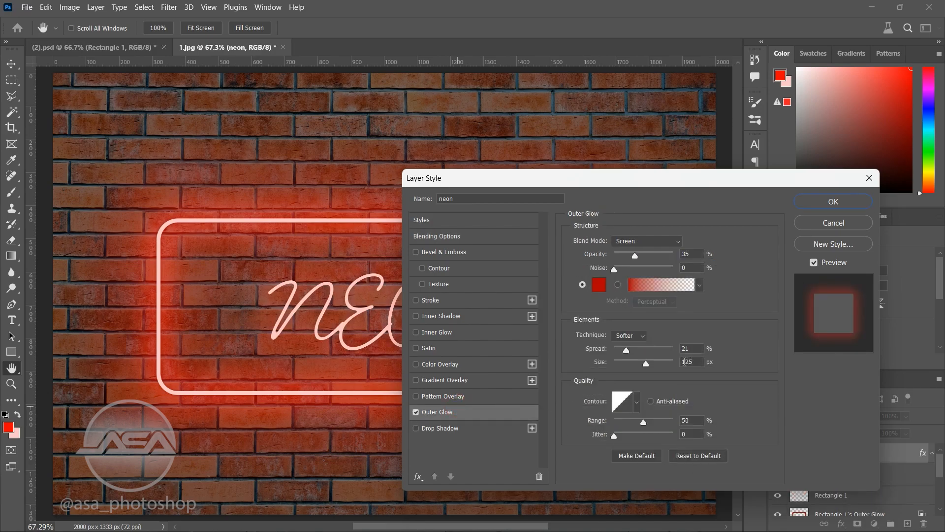
{"action": "left_click", "coordinate": [480, 428]}
{"action": "left_click", "coordinate": [832, 201]}
Step: Split the neon layer's effects into separate layers and set the fill of its Outer Glow layer to 65%
{"action": "right_click", "coordinate": [838, 471]}
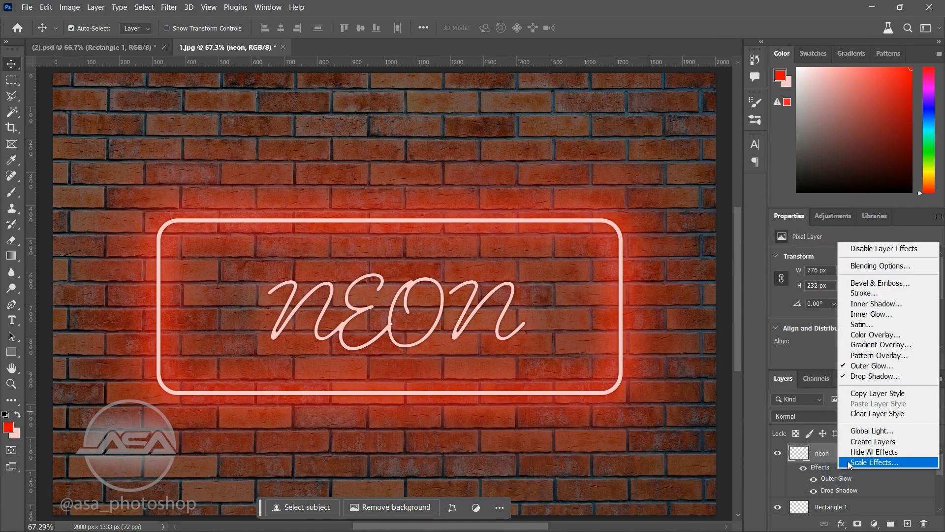
{"action": "left_click", "coordinate": [832, 485]}
{"action": "left_click", "coordinate": [442, 212]}
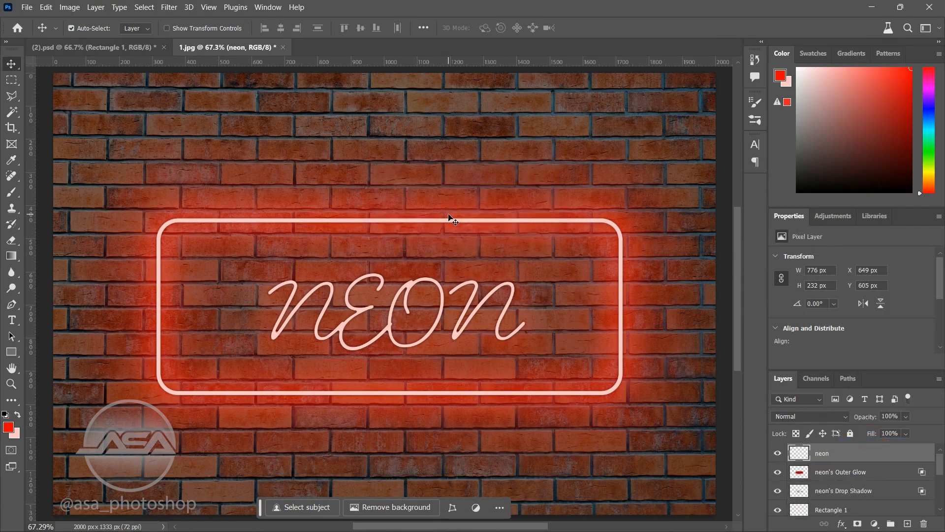
{"action": "left_click", "coordinate": [812, 471]}
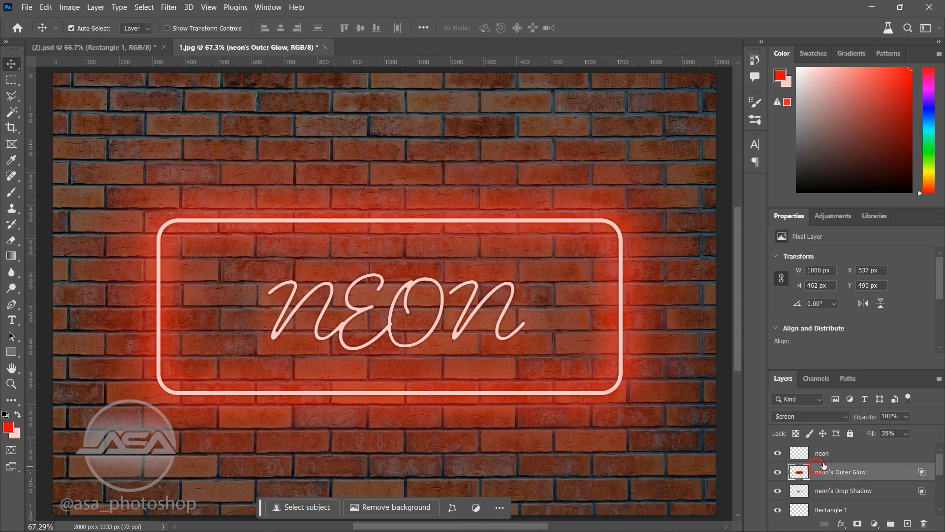
{"action": "mouse_move", "coordinate": [906, 433]}
{"action": "left_mouse_down"}
{"action": "mouse_move", "coordinate": [906, 446]}
{"action": "mouse_move", "coordinate": [915, 446]}
{"action": "left_mouse_up"}
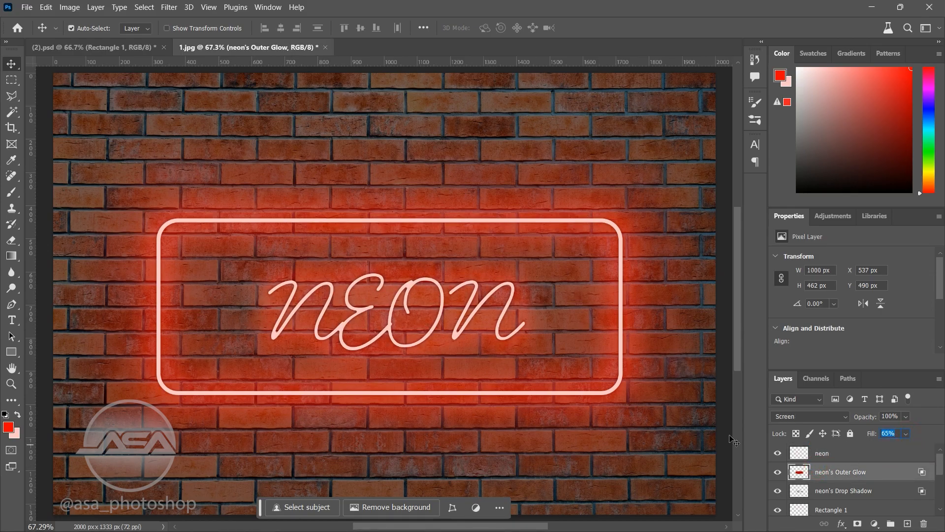
Step: Load the neon layer's pixels as a selection, convert it to a work path and show the path with the Pen tool active
{"action": "right_click", "coordinate": [800, 452]}
{"action": "left_click", "coordinate": [798, 241]}
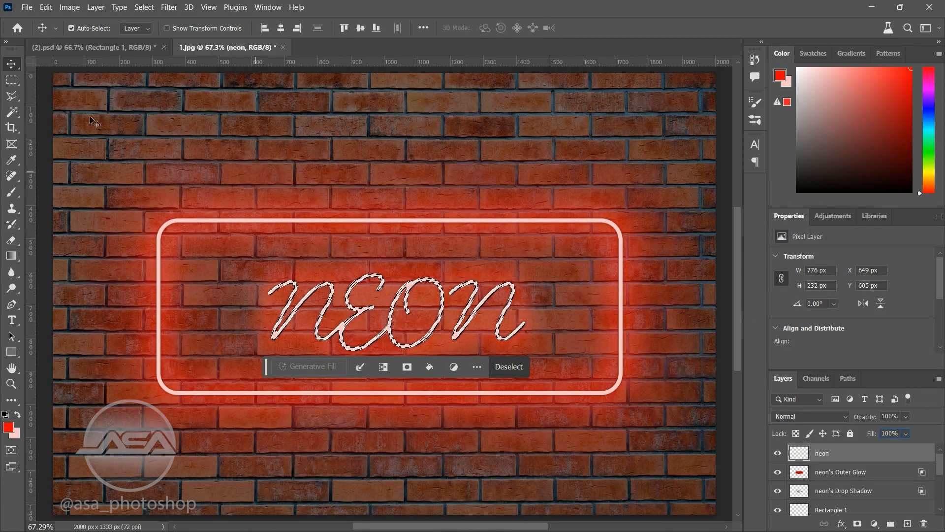
{"action": "left_click", "coordinate": [9, 96]}
{"action": "right_click", "coordinate": [320, 289]}
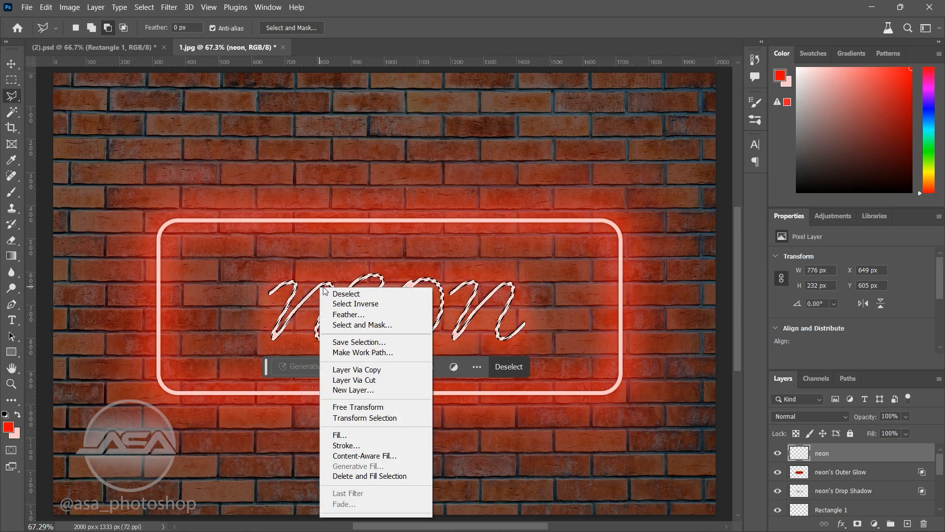
{"action": "left_click", "coordinate": [374, 353]}
{"action": "left_click", "coordinate": [523, 167]}
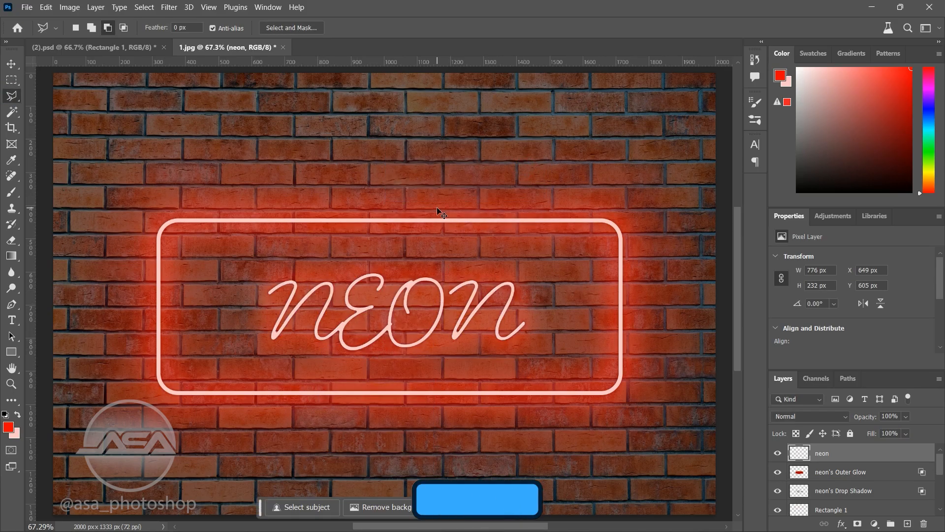
{"action": "key", "text": "ctrl+h"}
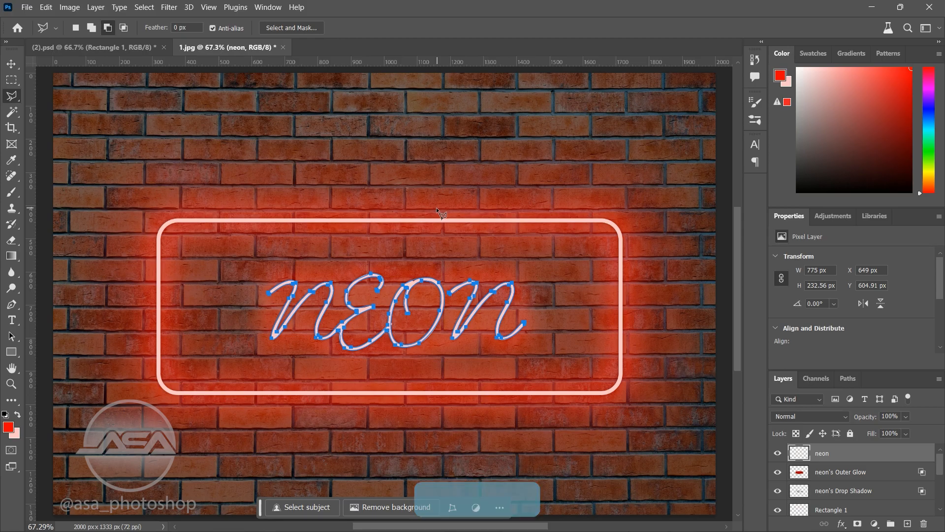
{"action": "left_click", "coordinate": [23, 306]}
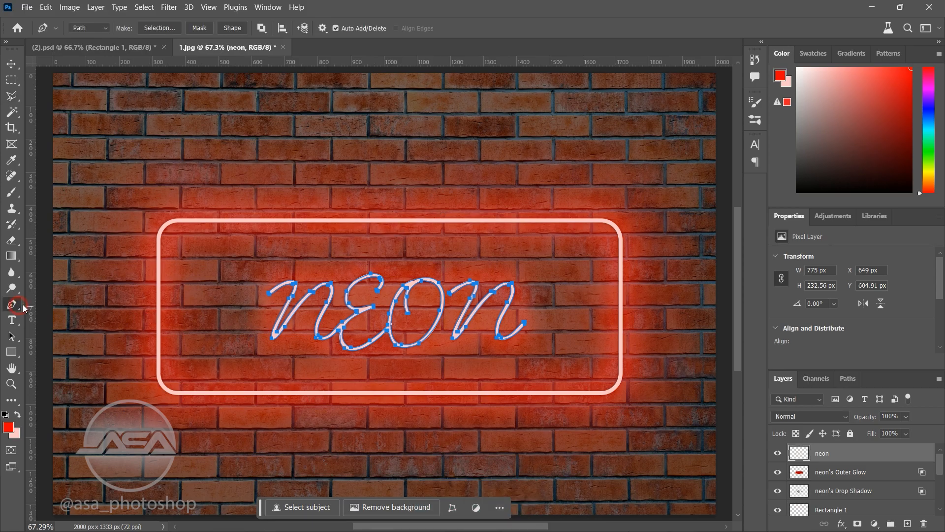
Step: Add a new layer above the neon layer and stroke the letters' work path on it with a wide, soft red brush
{"action": "right_click", "coordinate": [299, 292]}
{"action": "key", "text": "Escape"}
{"action": "left_click", "coordinate": [907, 523]}
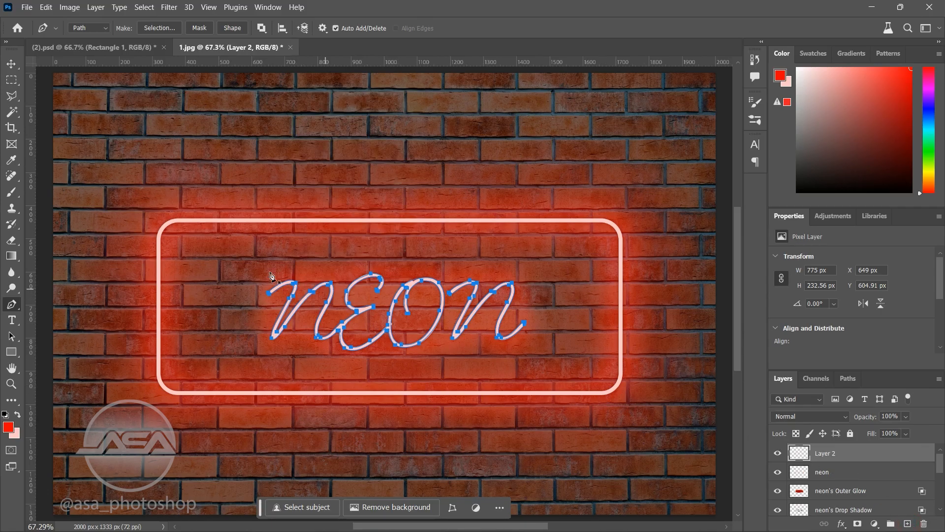
{"action": "right_click", "coordinate": [310, 301]}
{"action": "left_click", "coordinate": [353, 109]}
{"action": "left_click", "coordinate": [546, 169]}
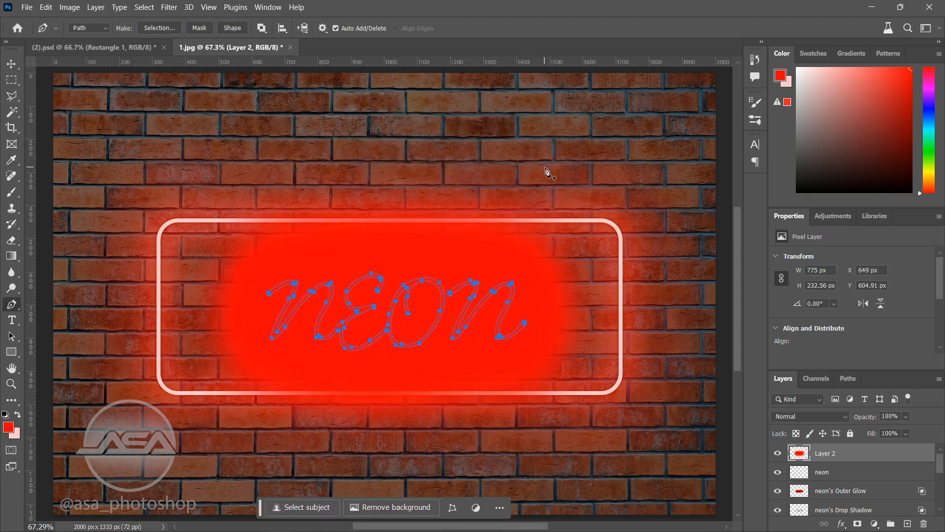
Step: Move the red stroke layer between the neon's Drop Shadow layer and Rectangle 1, and set its fill to 15%
{"action": "left_click_drag", "start_coordinate": [859, 458], "coordinate": [867, 500]}
{"action": "mouse_move", "coordinate": [870, 500]}
{"action": "left_mouse_down"}
{"action": "mouse_move", "coordinate": [866, 508]}
{"action": "mouse_move", "coordinate": [854, 494]}
{"action": "left_mouse_up"}
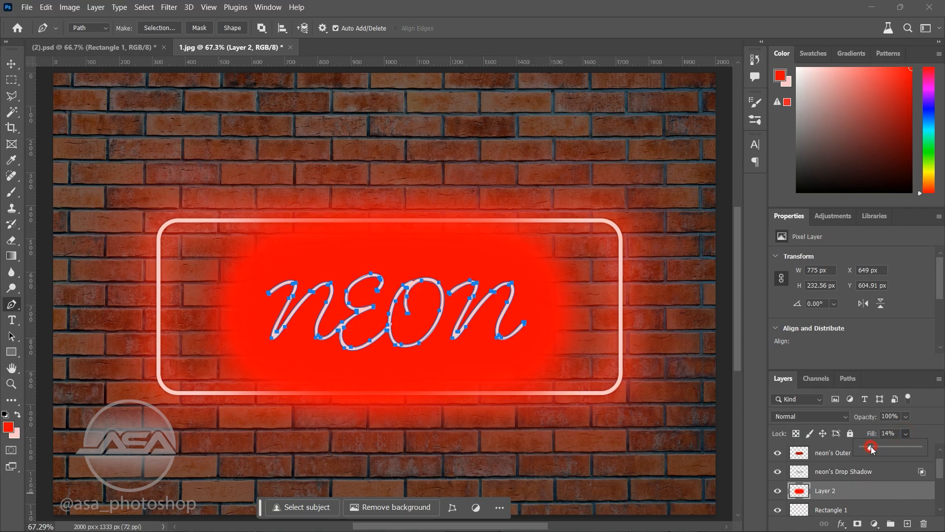
{"action": "left_click_drag", "start_coordinate": [872, 448], "coordinate": [872, 448]}
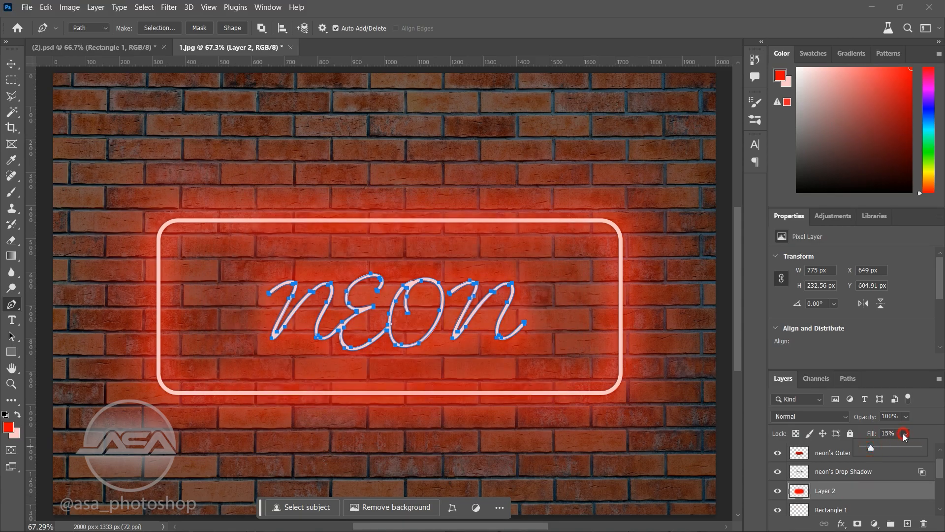
Step: Hide the work path around the neon letters and switch to the Move tool
{"action": "key", "text": "ctrl+h"}
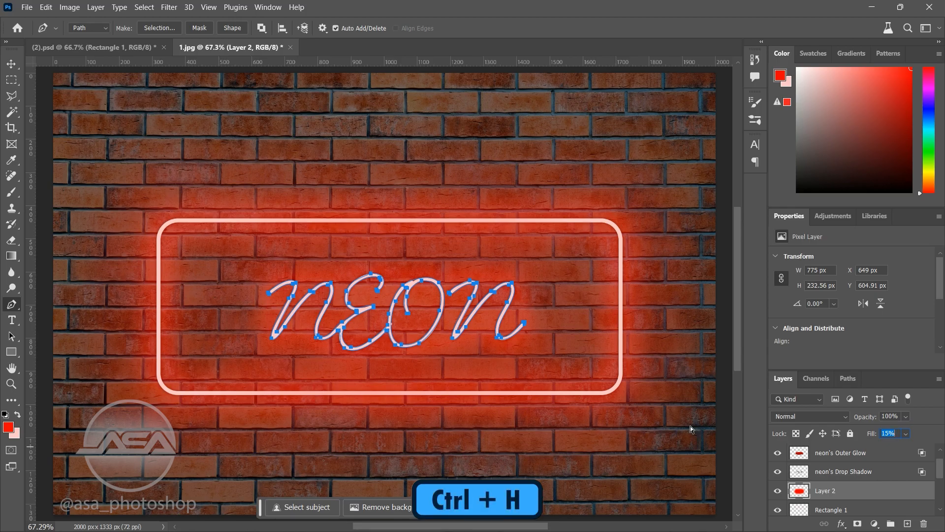
{"action": "left_click", "coordinate": [11, 64]}
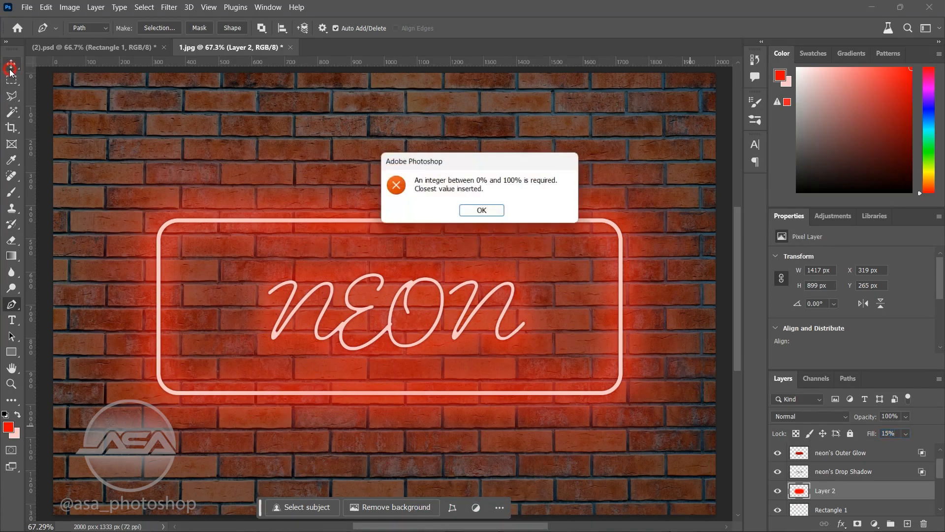
{"action": "left_click", "coordinate": [465, 209]}
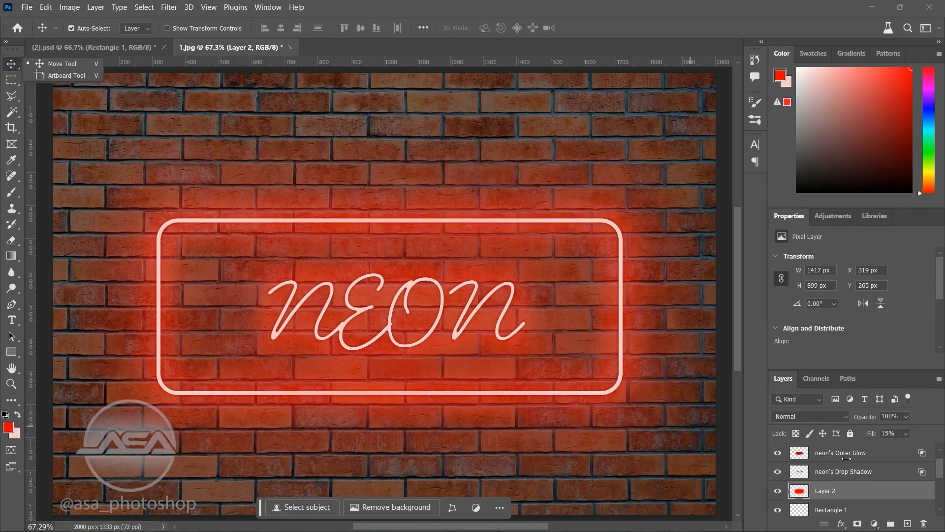
{"action": "left_click", "coordinate": [108, 107]}
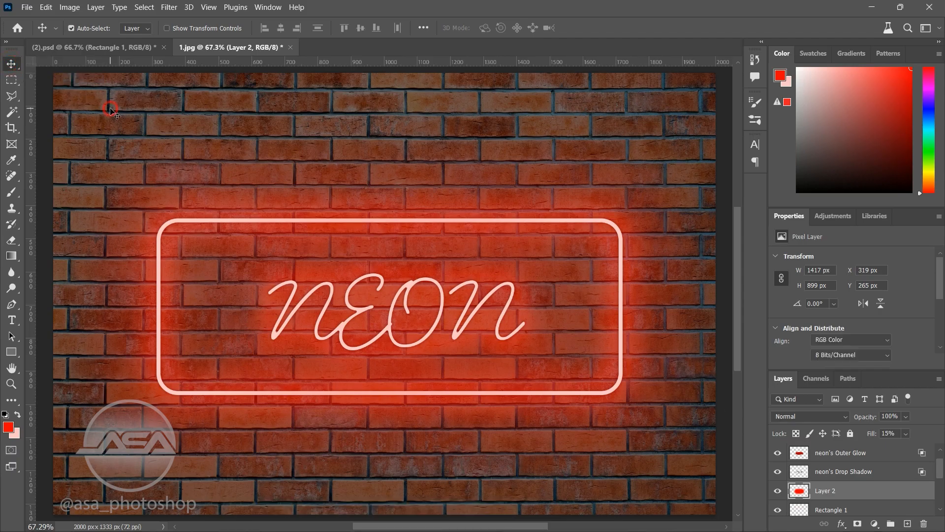